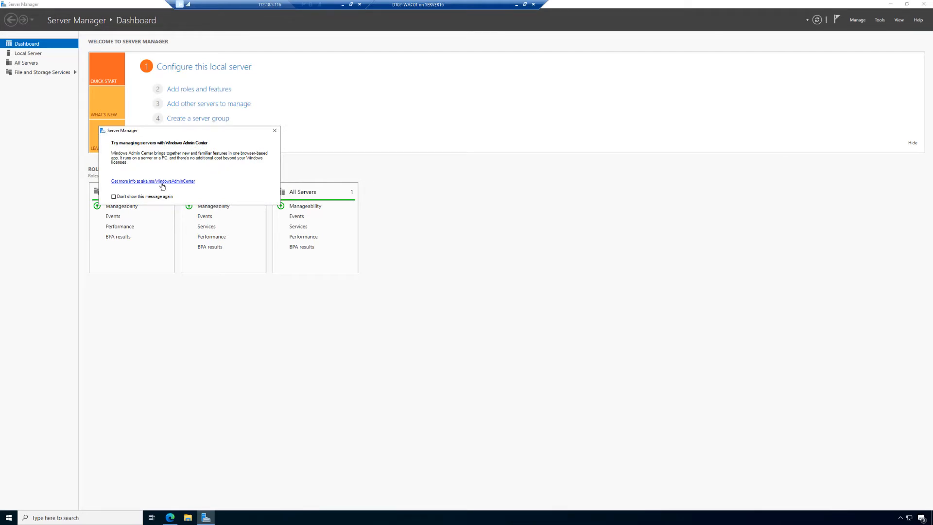
- Open the Windows Admin Center information link from the Server Manager notice, and minimize the browser and Server Manager
click(310, 375)
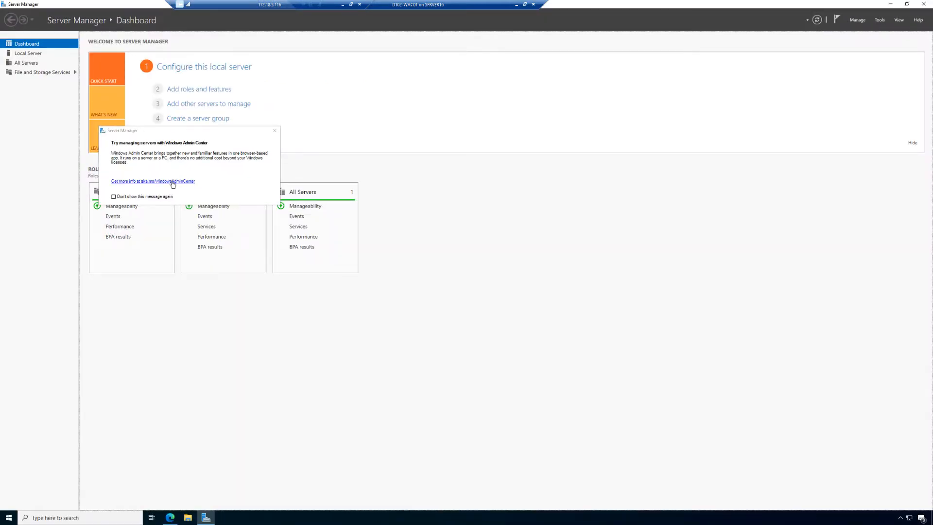
click(173, 181)
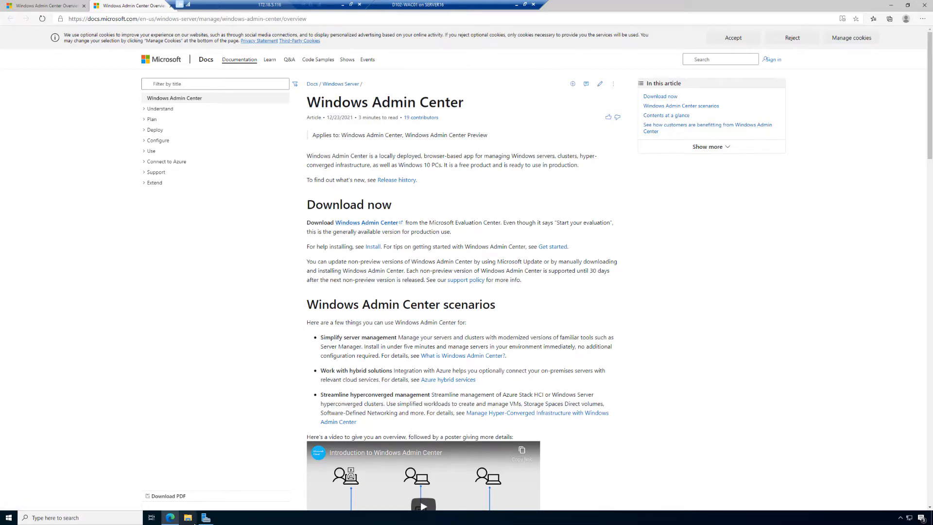
click(891, 5)
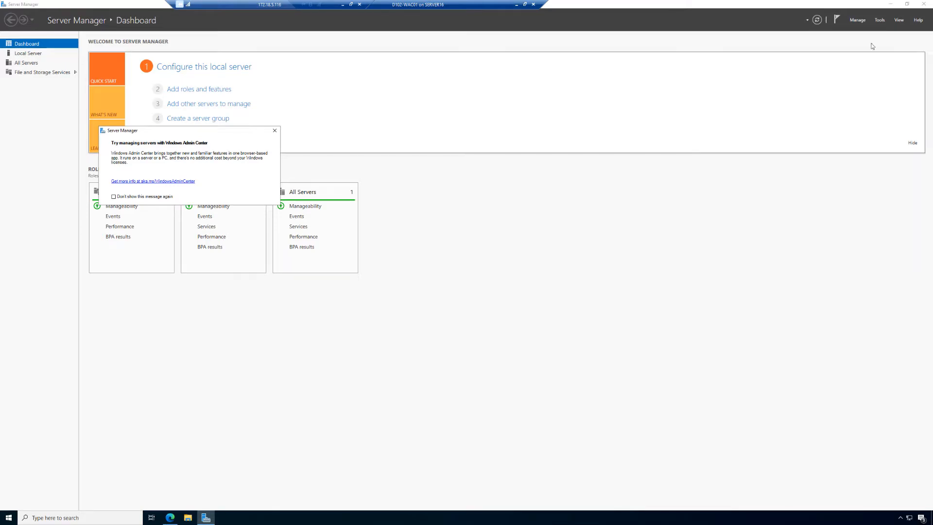
click(890, 4)
click(890, 4)
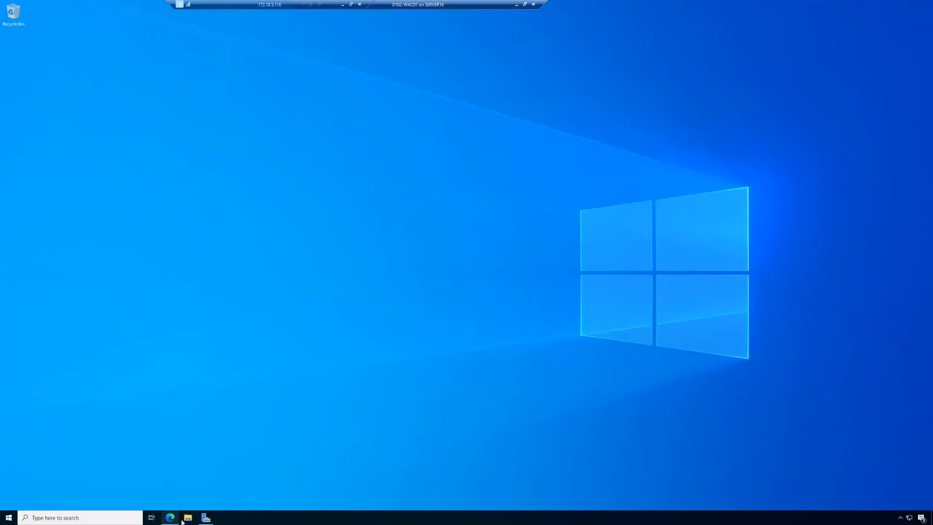
- Launch the WindowsAdminCenter2110 installer from the Downloads folder and minimize the folder window
key(super+e)
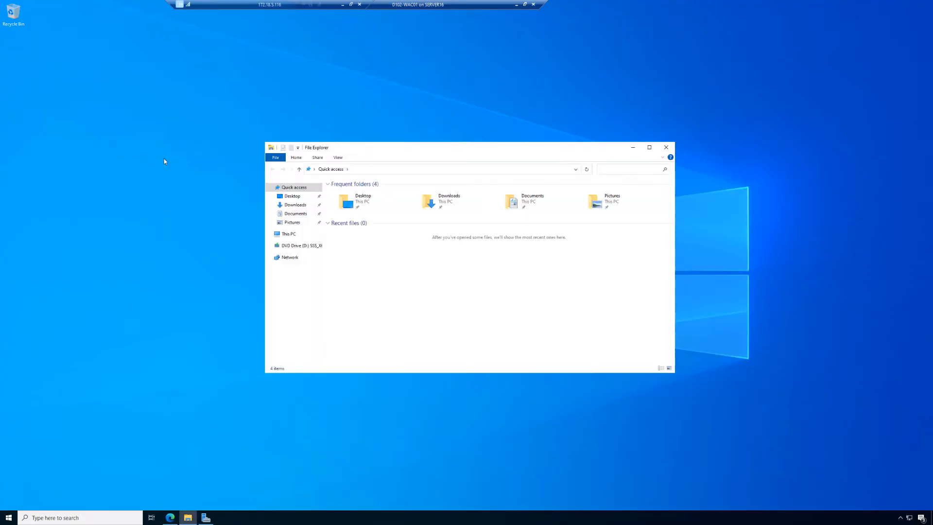
click(291, 206)
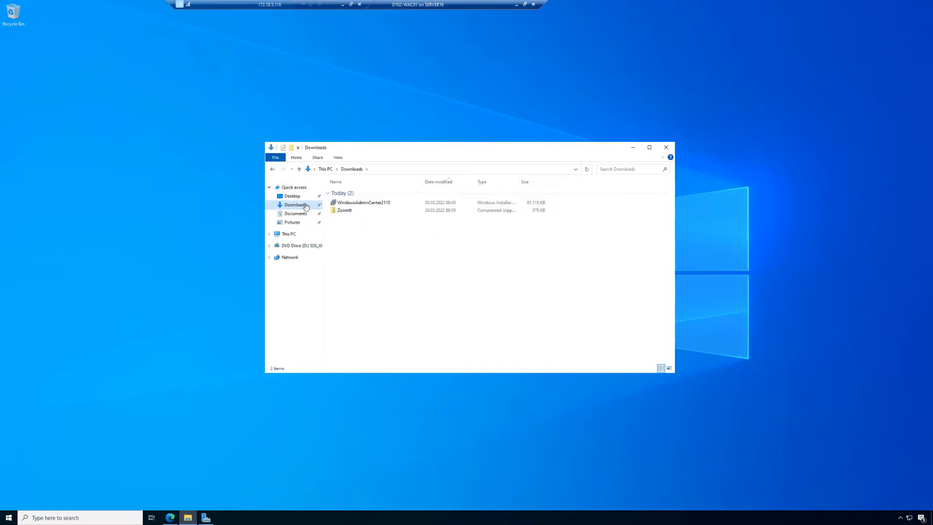
click(371, 204)
drag(488, 151, 305, 105)
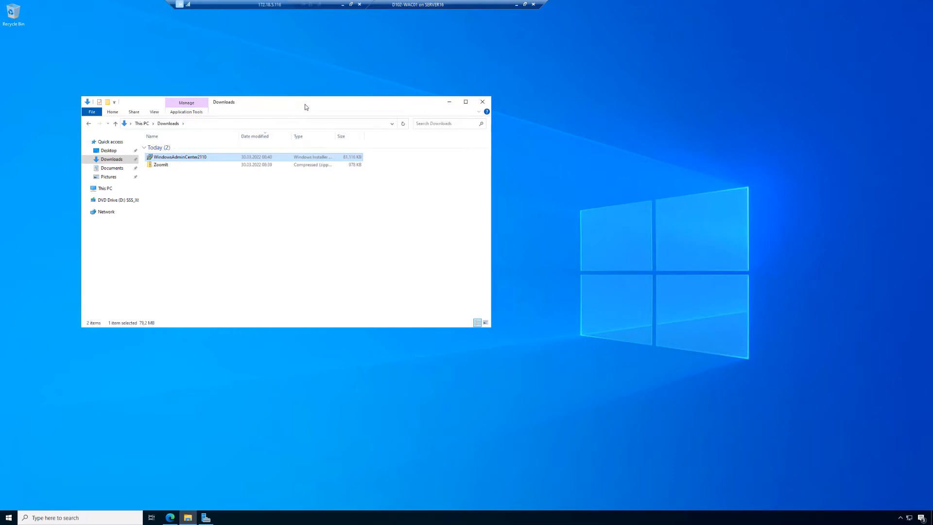
double_click(192, 157)
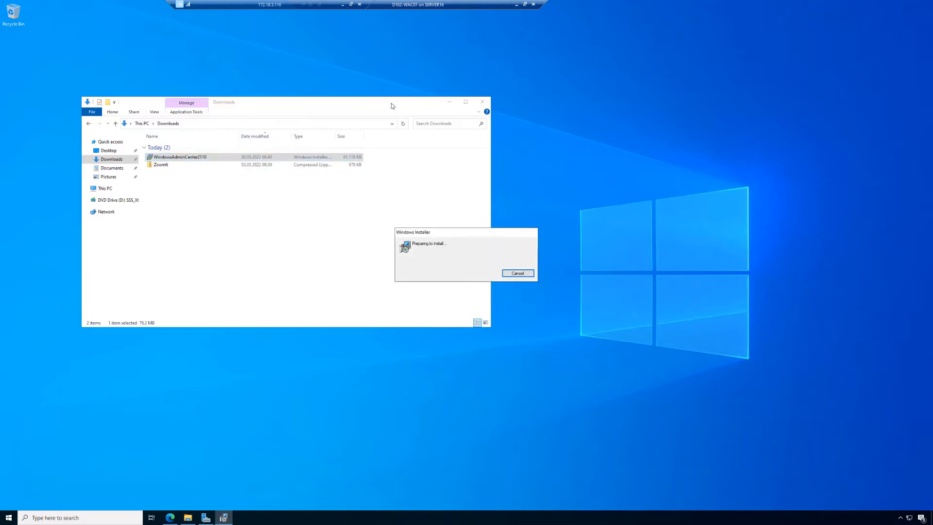
click(448, 102)
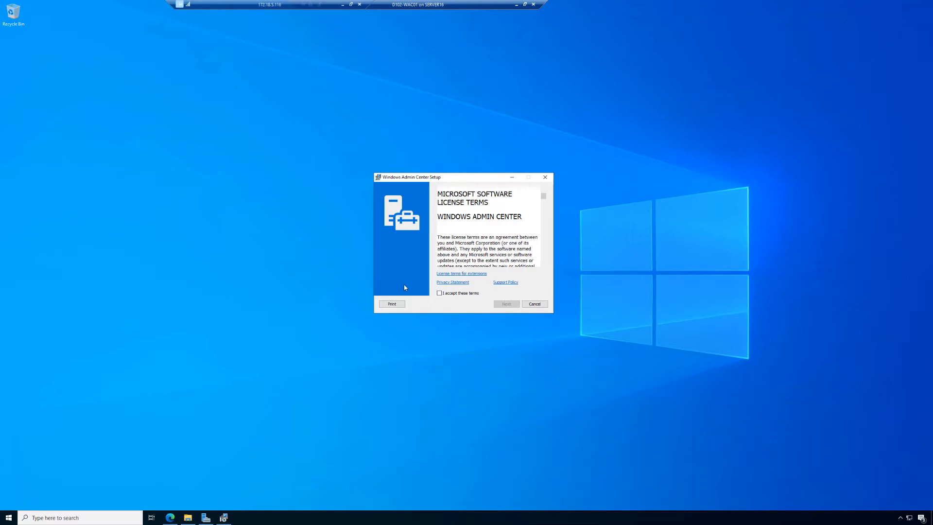
- Accept the Windows Admin Center license terms and choose to send required and optional diagnostic data
click(450, 293)
click(506, 304)
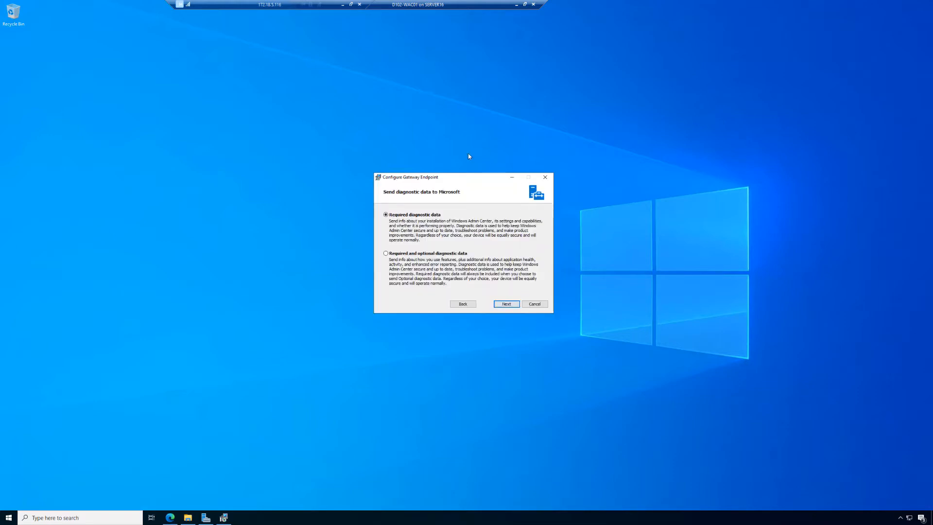
click(414, 254)
click(506, 304)
- Choose to use Microsoft Update, and continue through the gateway setup with the default trusted hosts and automatic update options
click(449, 249)
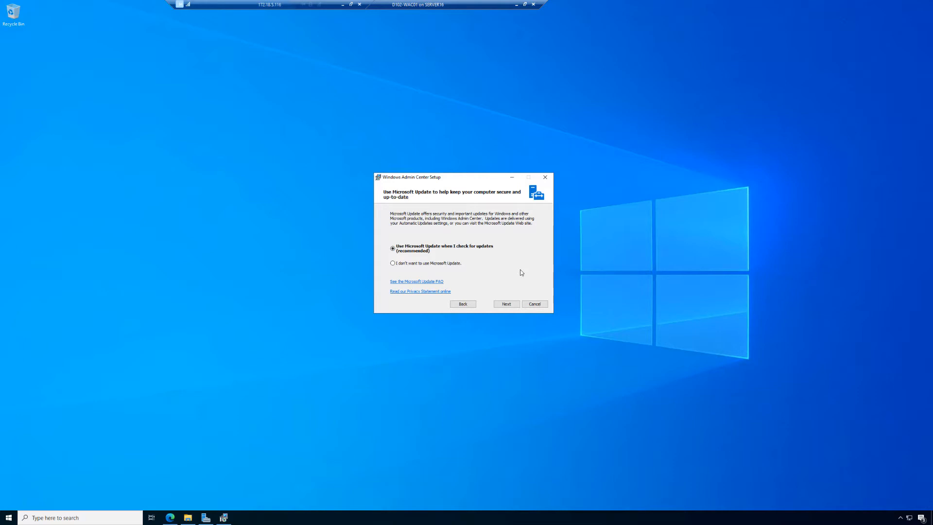
click(506, 304)
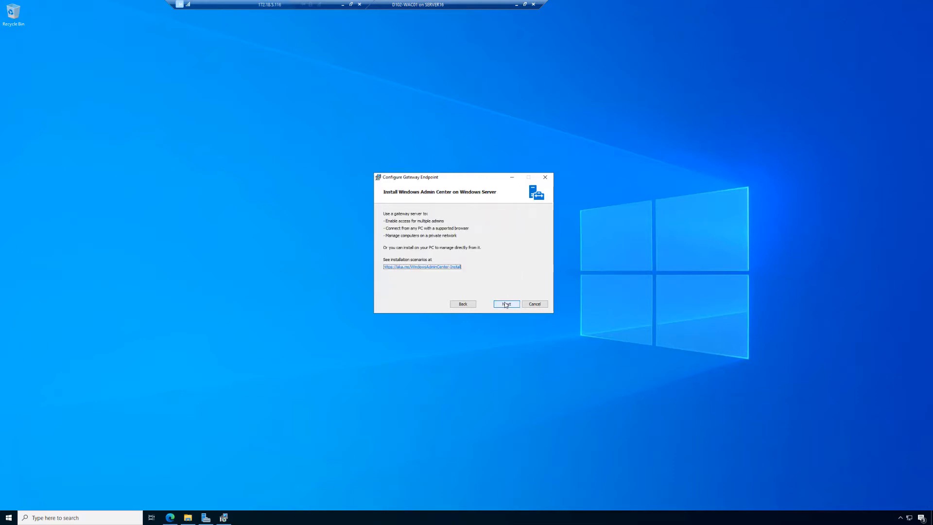
click(496, 449)
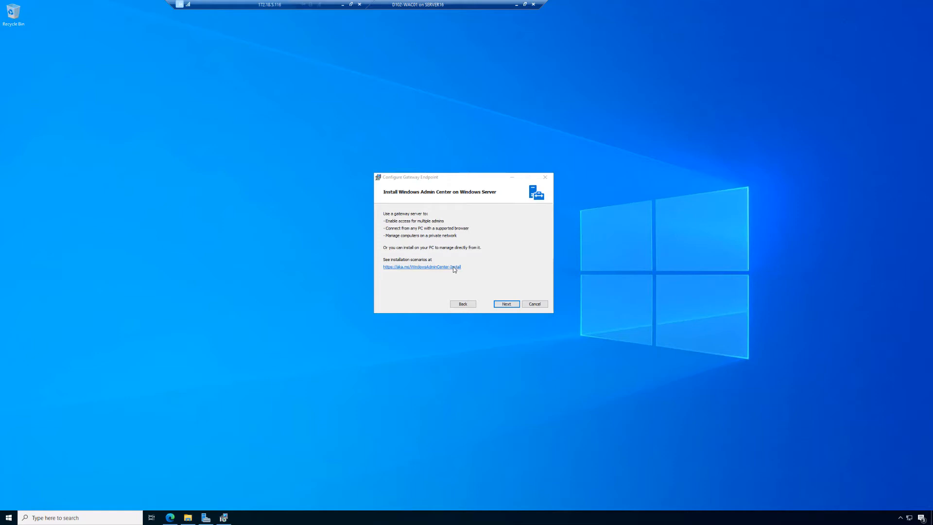
click(508, 304)
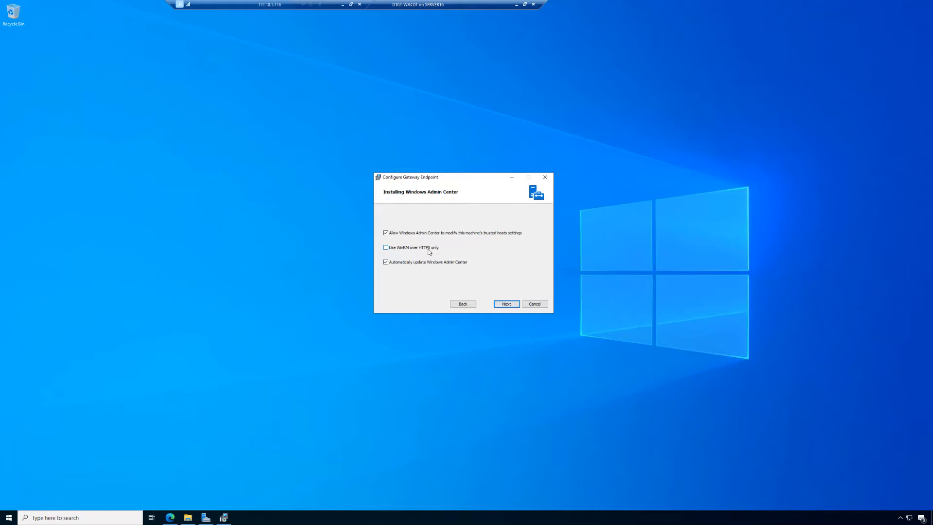
click(511, 305)
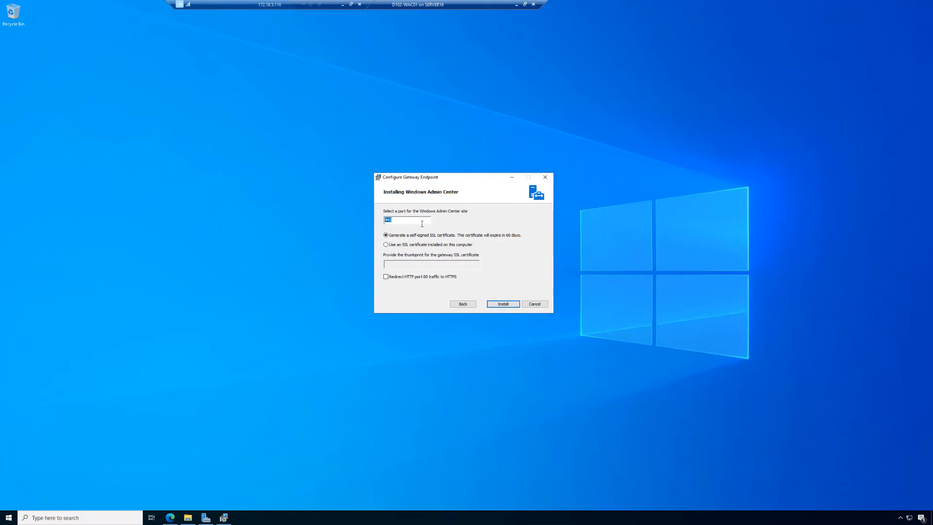
- Enable redirecting HTTP port 80 traffic to HTTPS, and start the installation on port 443 with a self-signed SSL certificate
click(385, 276)
click(462, 355)
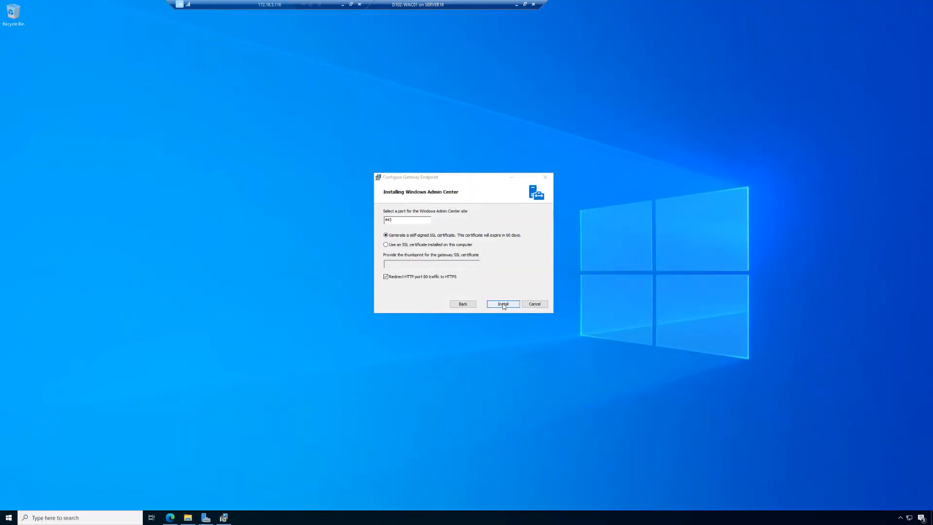
click(504, 304)
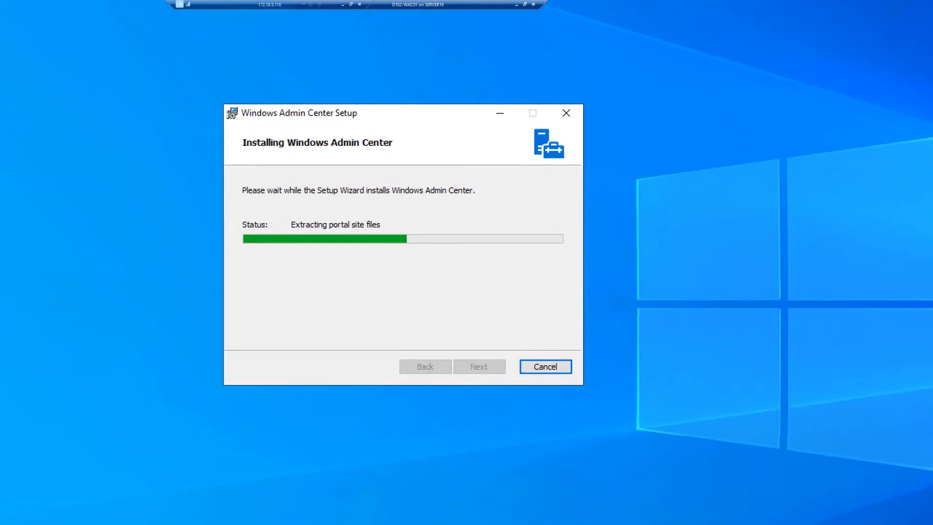
- Look at the WindowsAdminCenter2110 installer file in the Downloads folder during the installation, and minimize the folder window again
drag(236, 209, 420, 232)
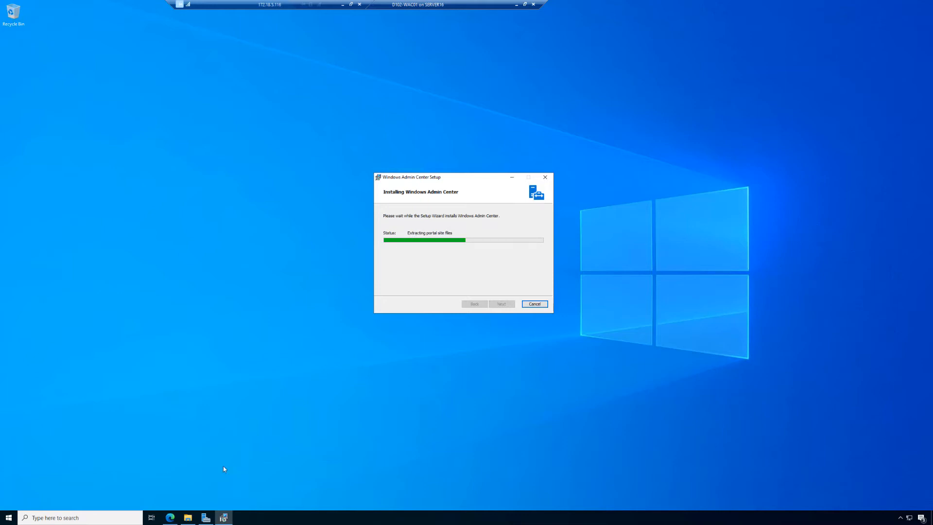
click(188, 517)
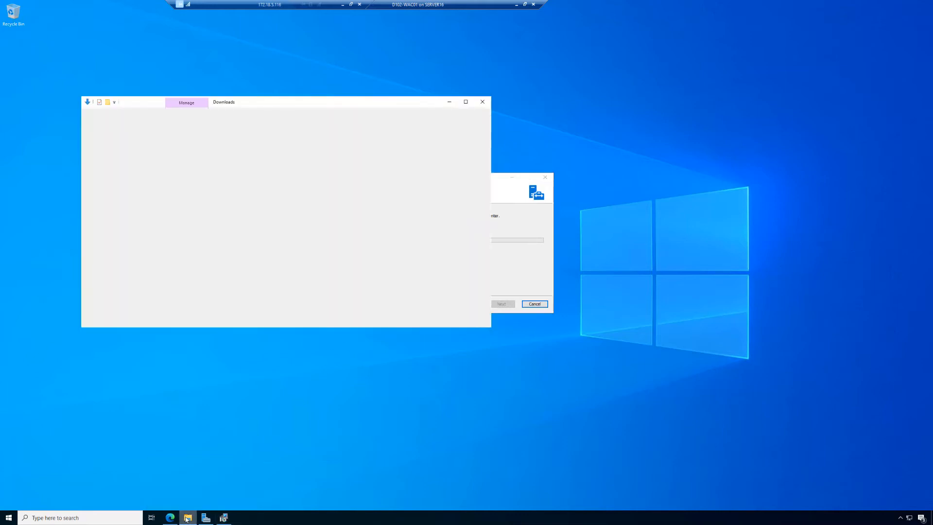
click(407, 524)
key(ctrl+1)
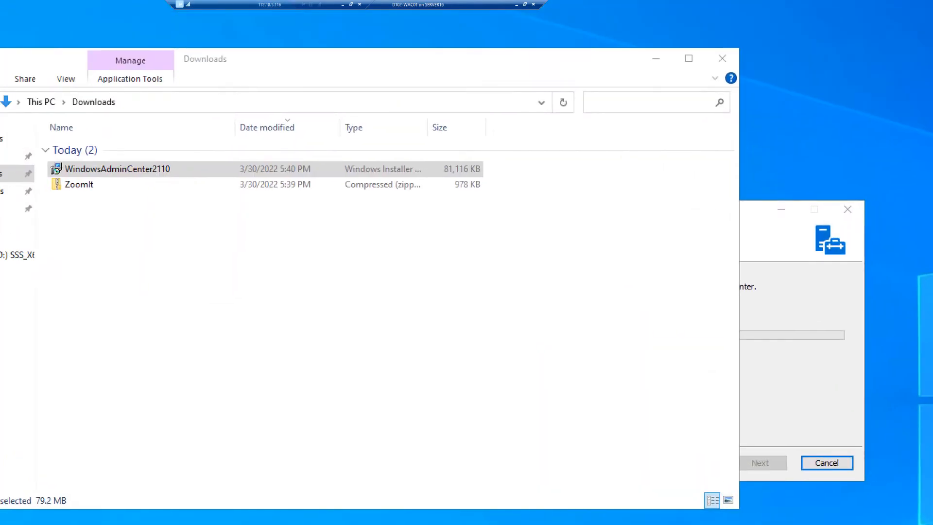
click(242, 148)
drag(42, 158, 505, 177)
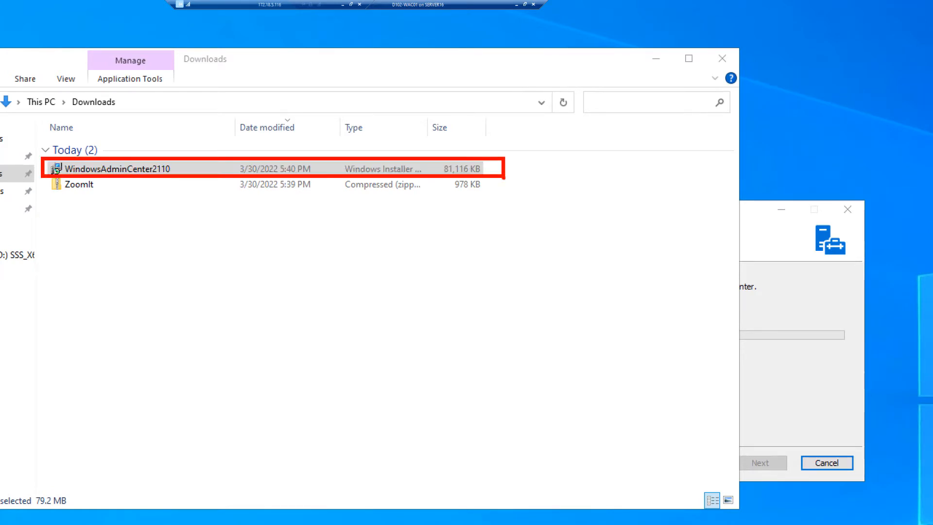
key(Escape)
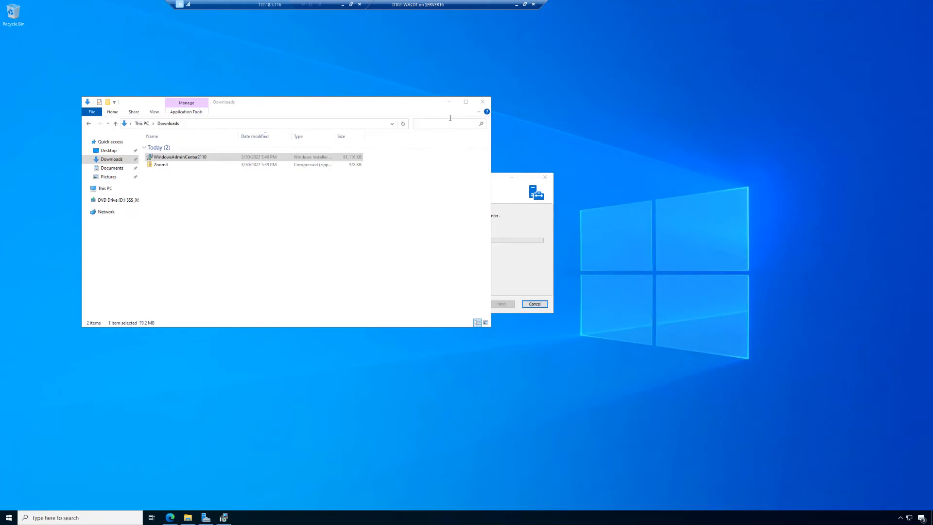
click(450, 103)
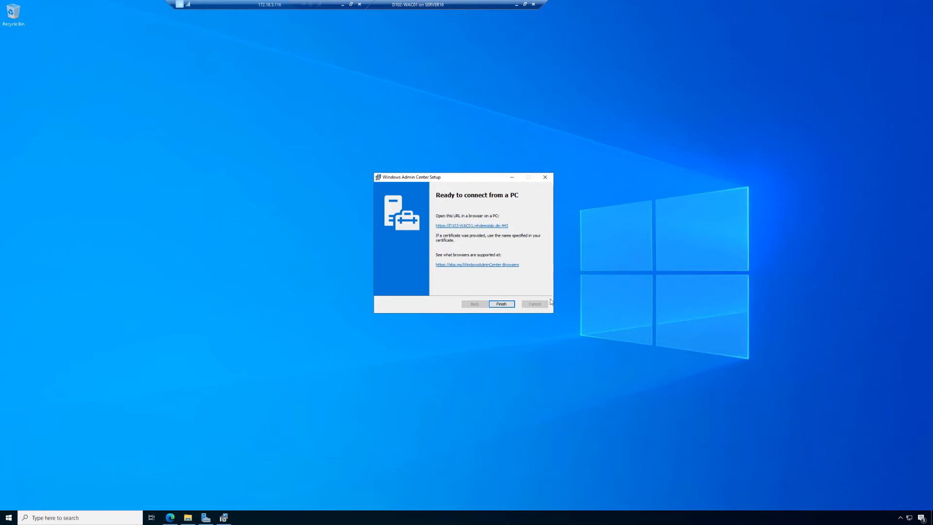
- Open the gateway URL from the finished setup and sign in as mhdemolab\administrator with the account password
key(ctrl+1)
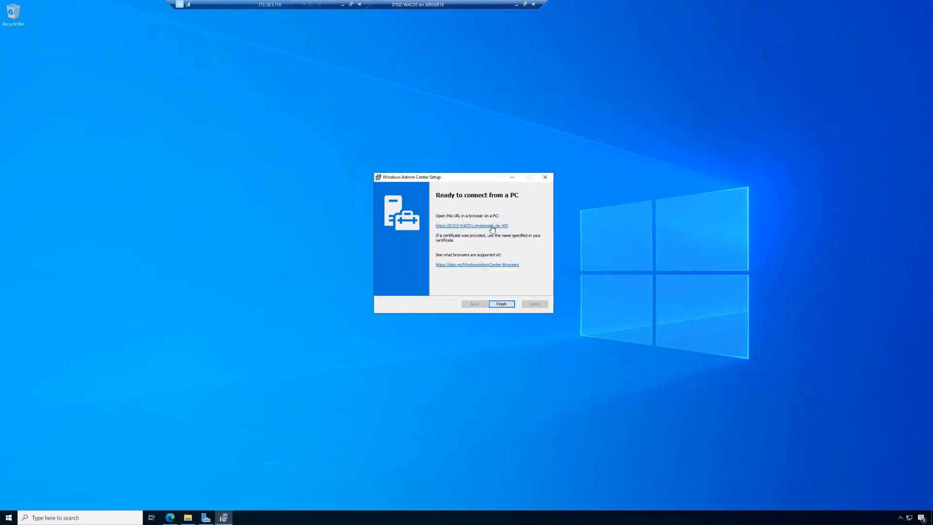
click(492, 228)
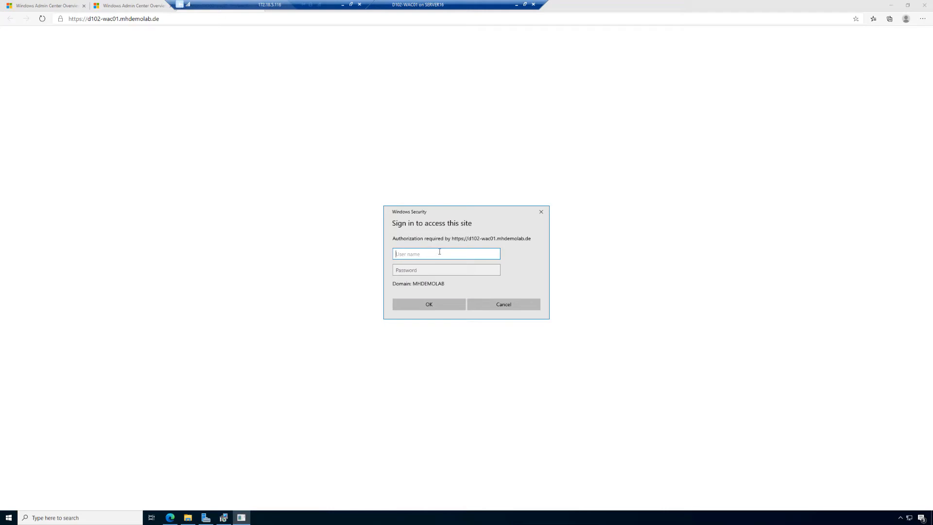
text(mhdemolab\administrator)
key(Tab)
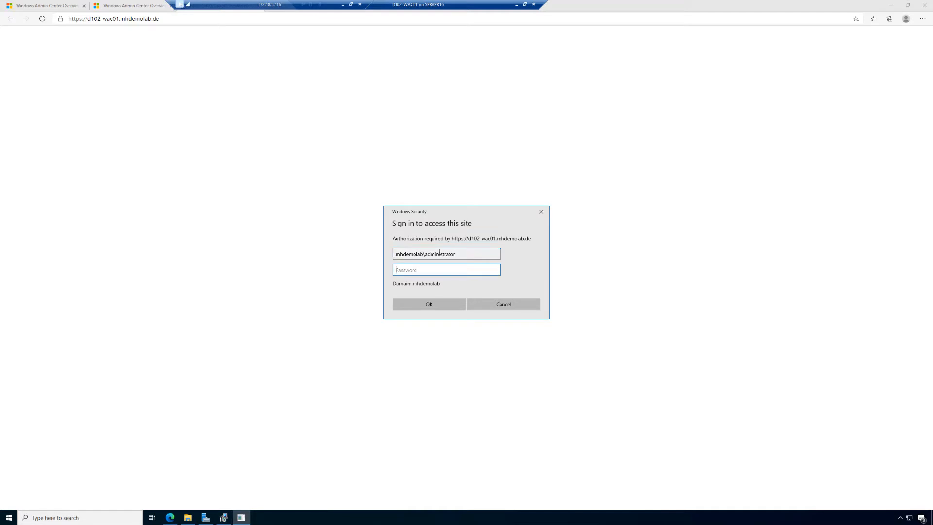
text(•••••••)
key(Return)
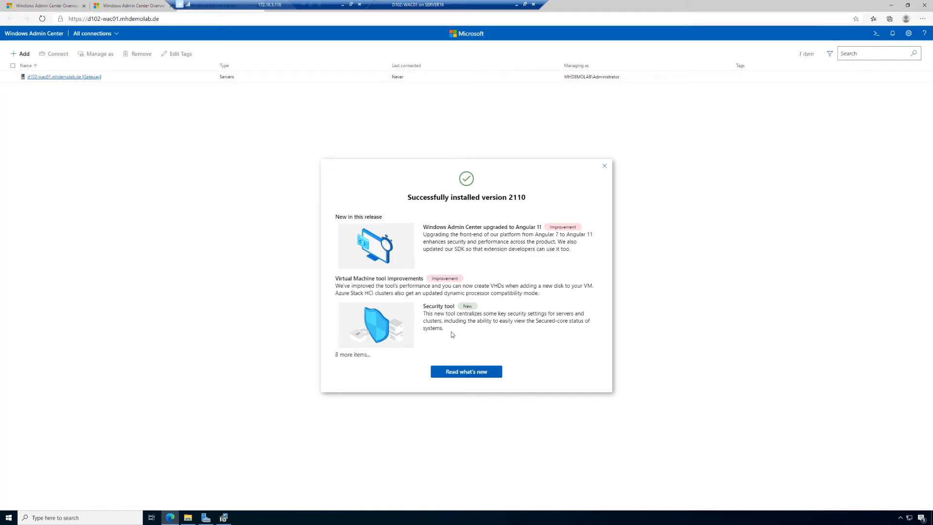
- View what's new in version 2110, and open and close the Windows Admin Center help information
click(474, 375)
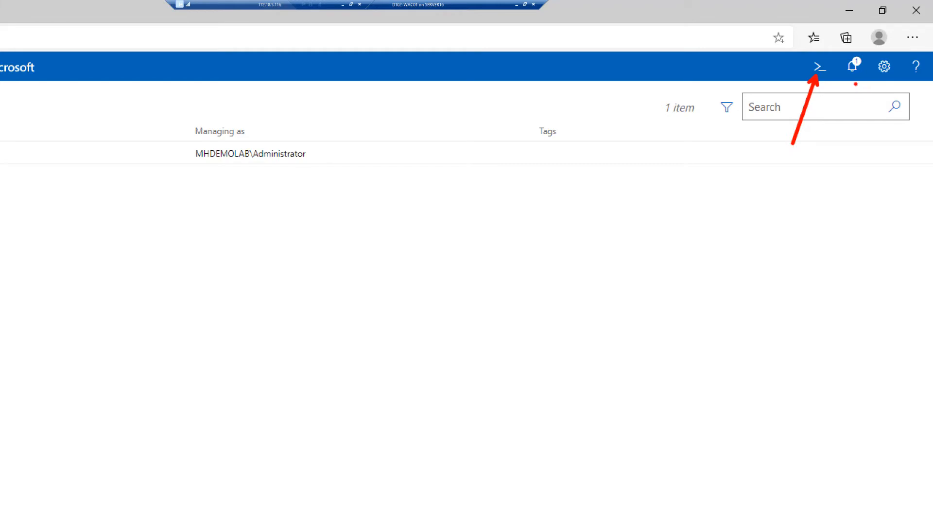
drag(851, 76, 836, 163)
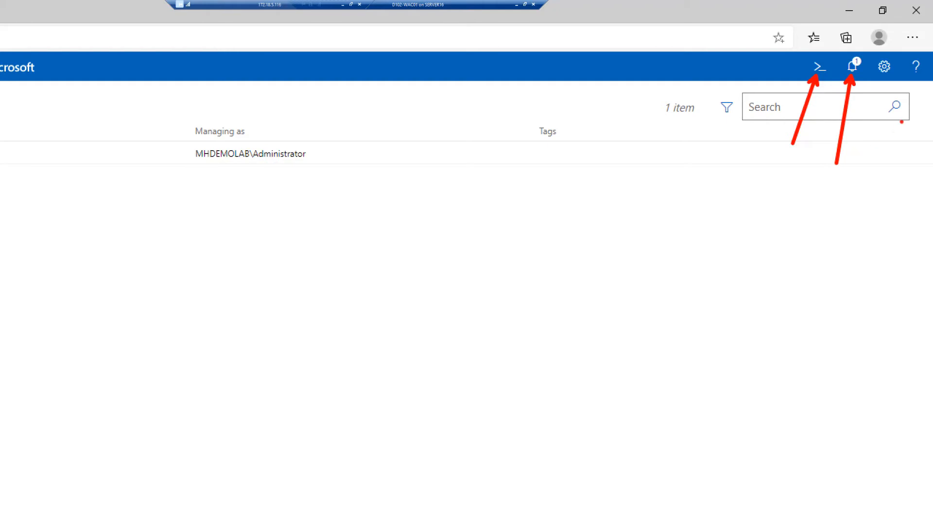
drag(878, 74, 870, 153)
drag(915, 76, 915, 146)
key(Escape)
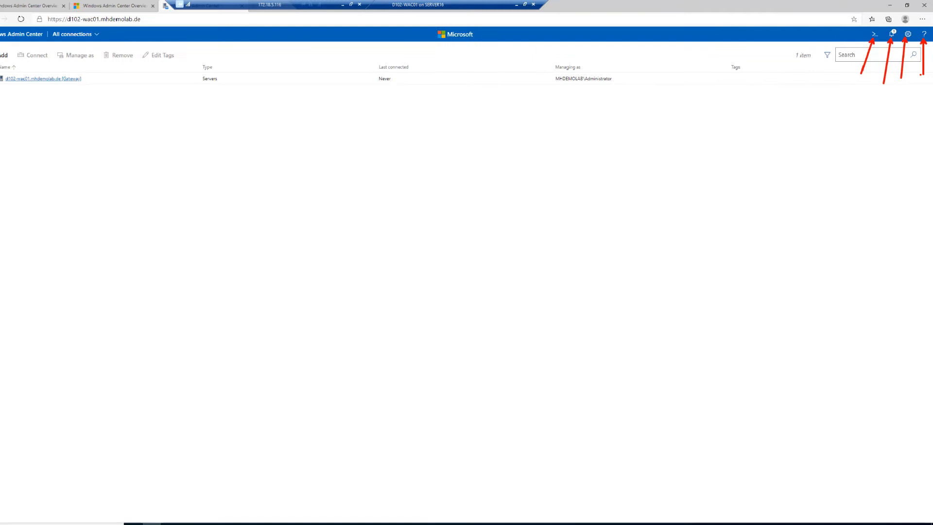
click(924, 34)
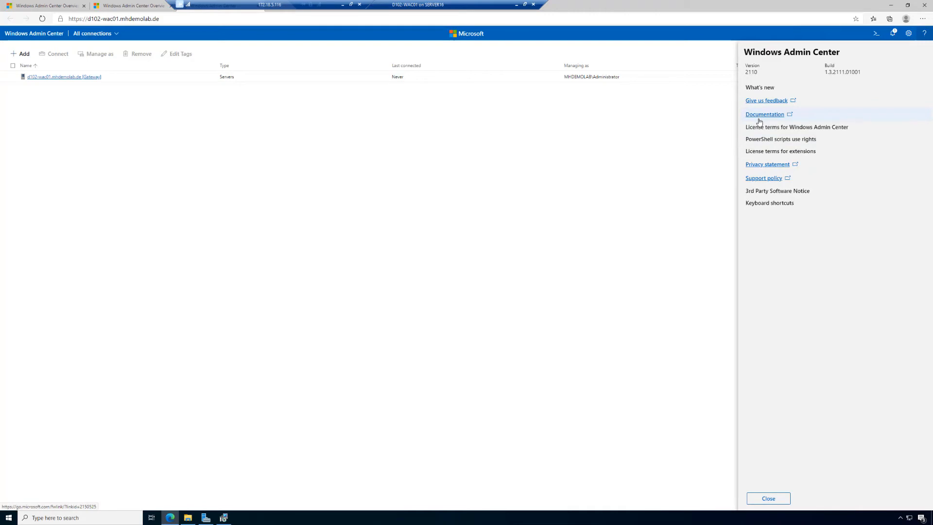
click(707, 138)
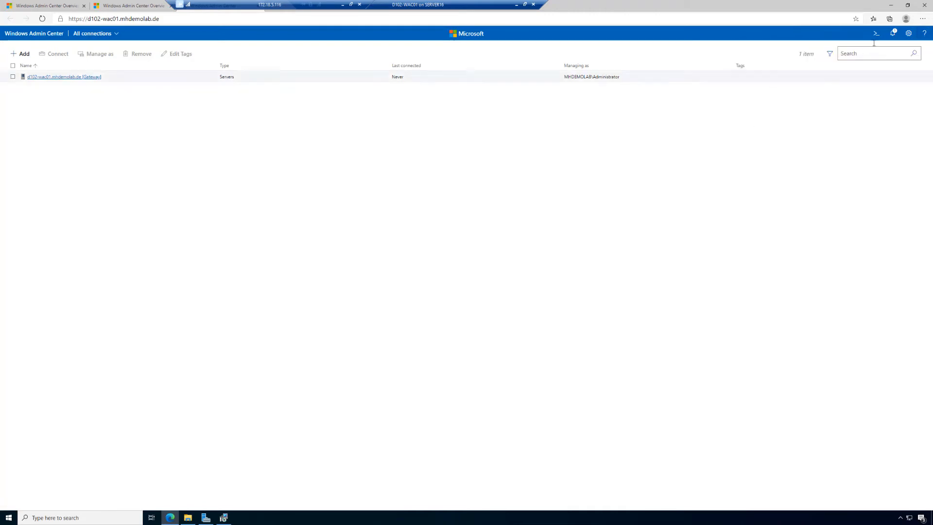
- Open the Windows Admin Center settings and view the Account, Language / Region and Personalization pages
click(908, 35)
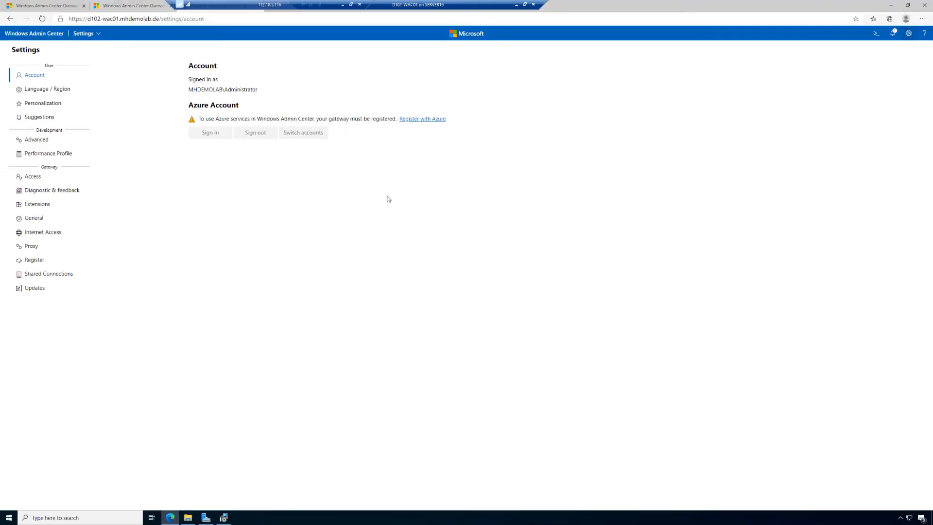
click(35, 91)
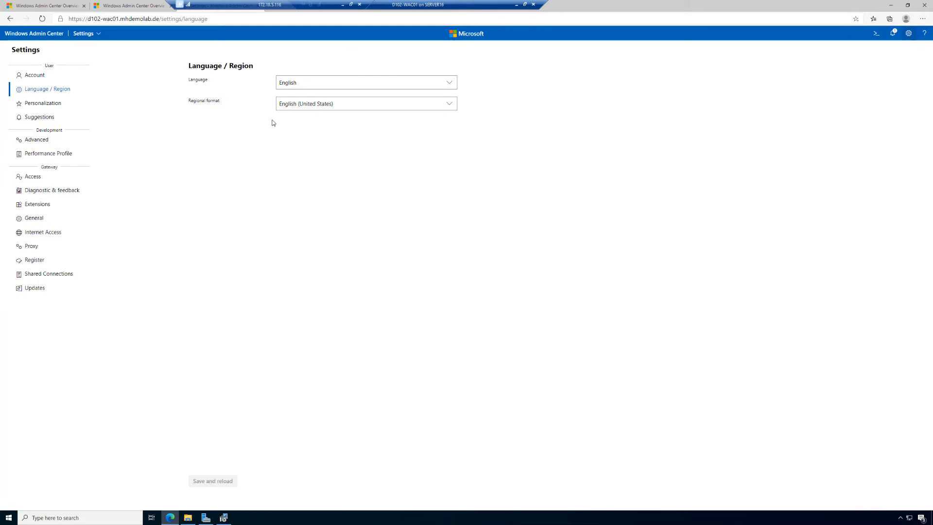
click(30, 104)
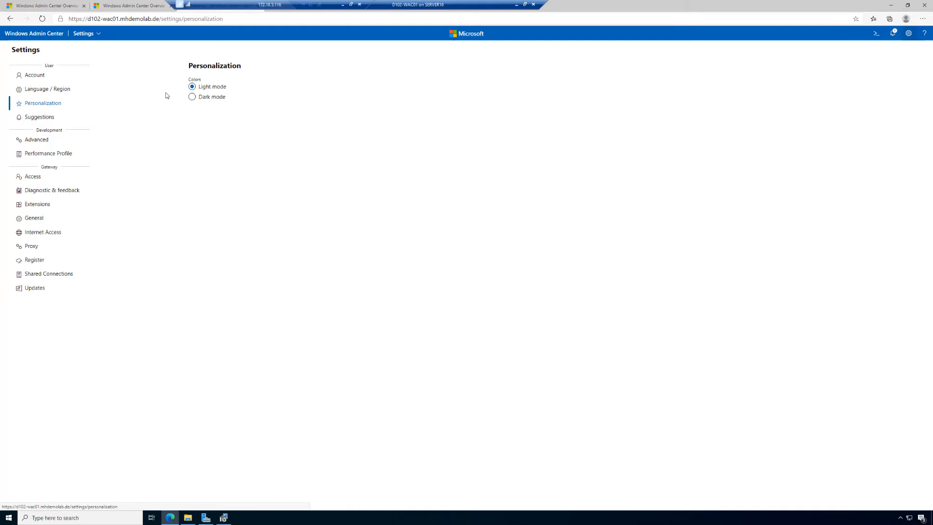
- Try the dark mode colors for the interface and switch back to light mode
click(204, 99)
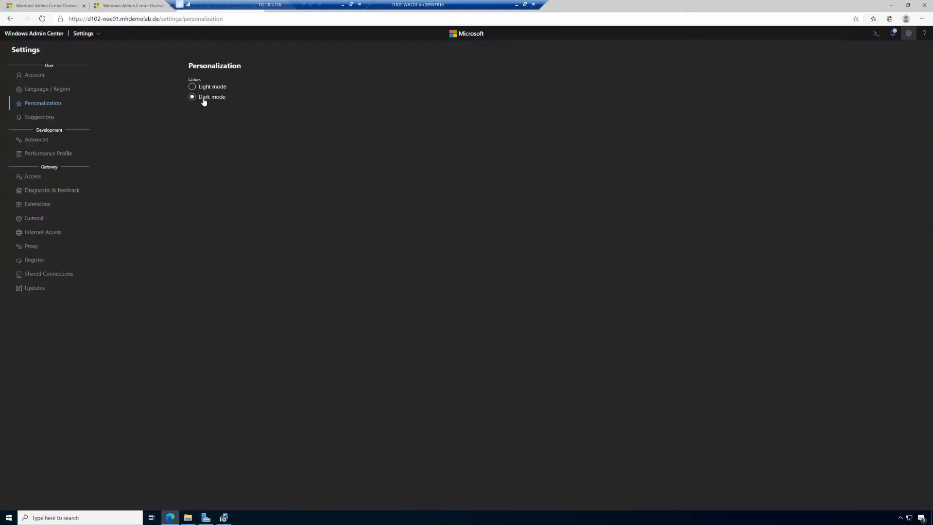
click(206, 88)
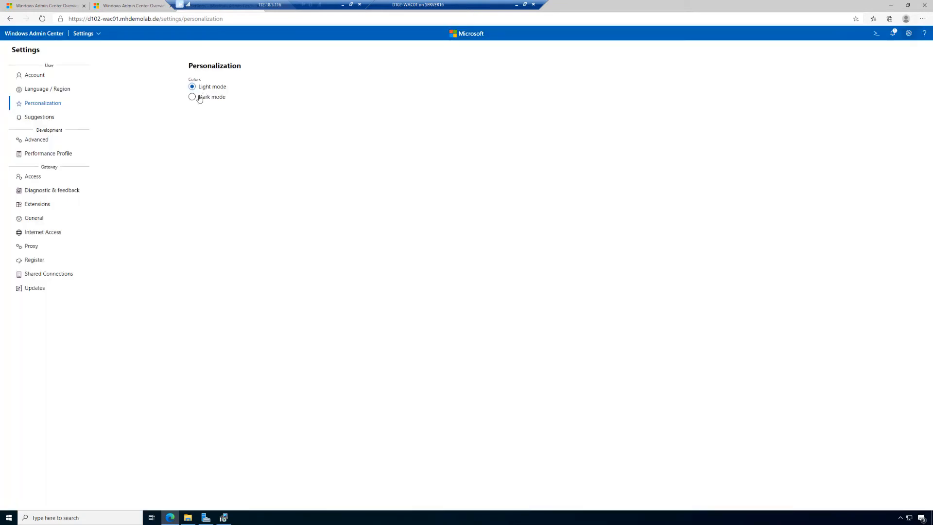
click(201, 95)
click(200, 88)
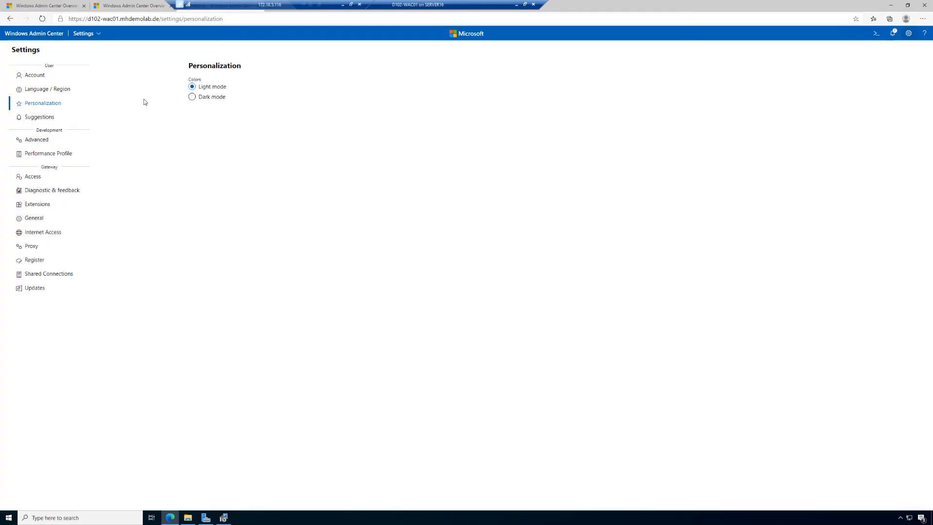
- View the Suggestions, Advanced and Performance Profile settings pages
click(35, 121)
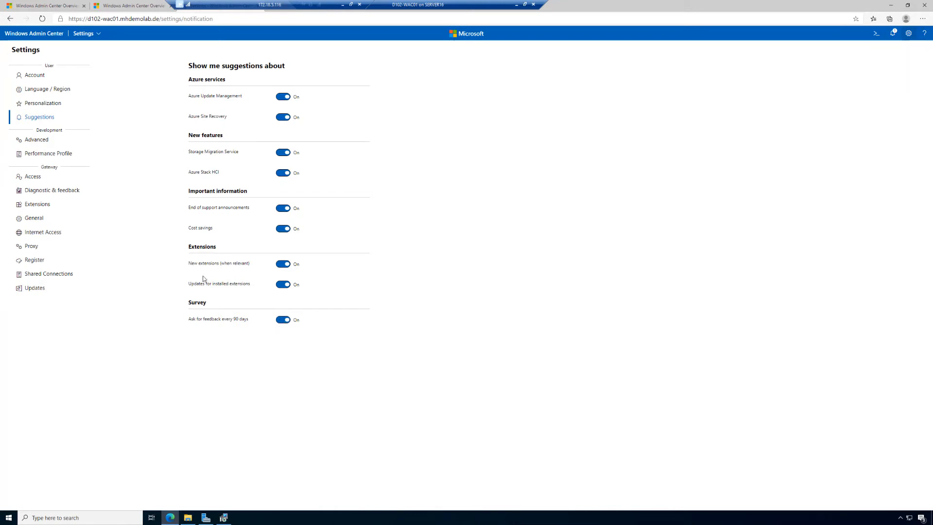
click(39, 141)
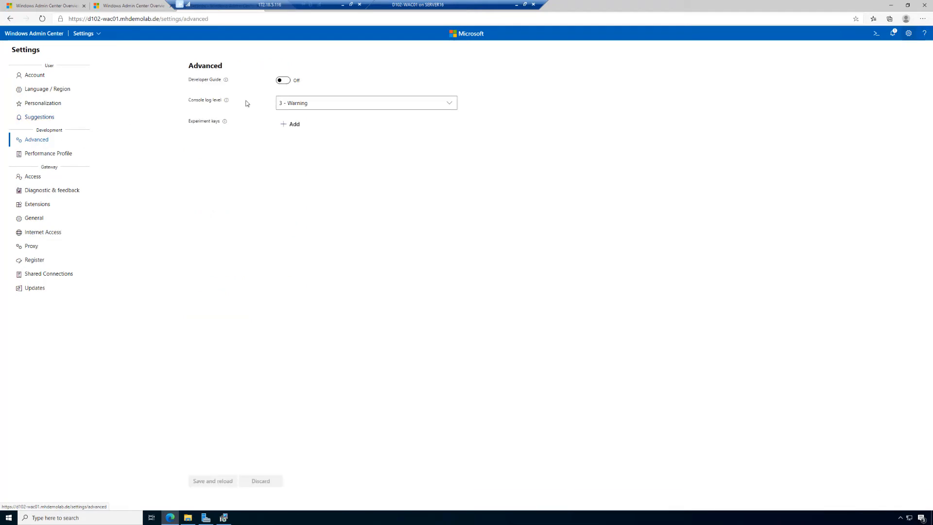
drag(197, 123, 207, 123)
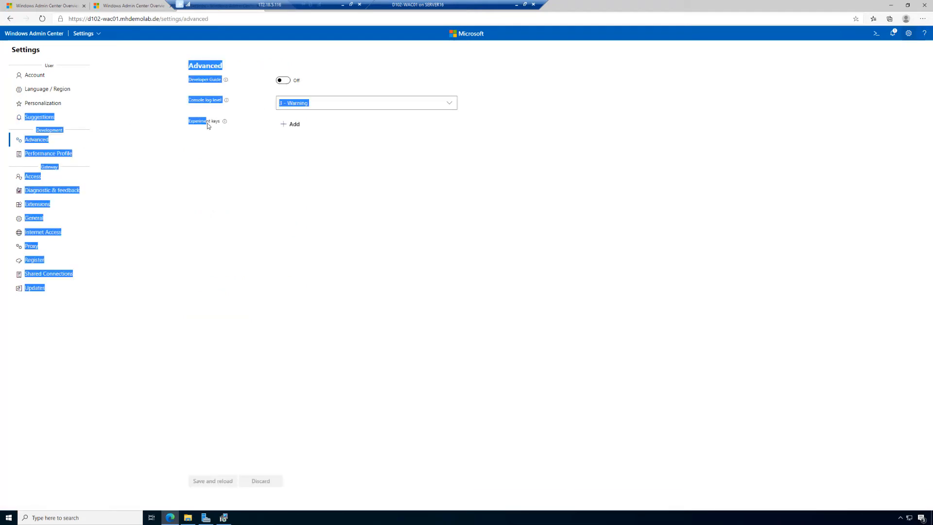
click(207, 131)
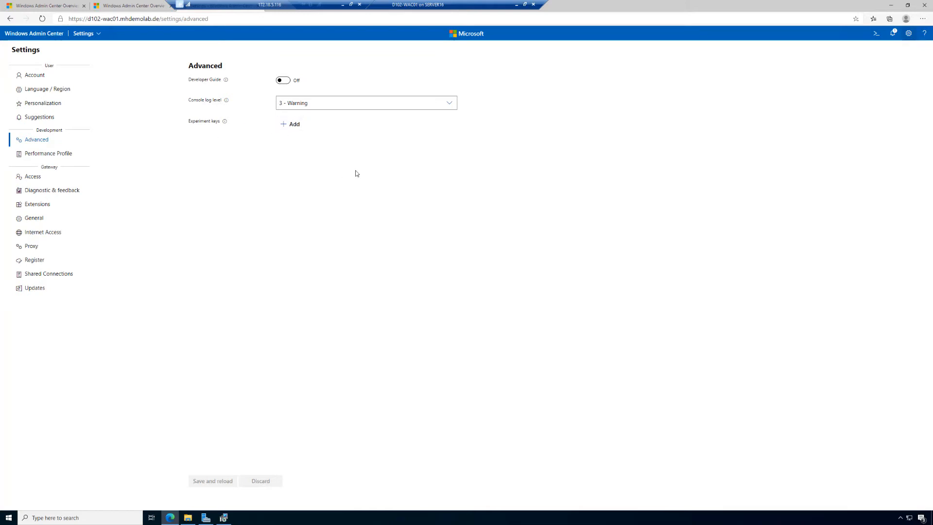
click(39, 154)
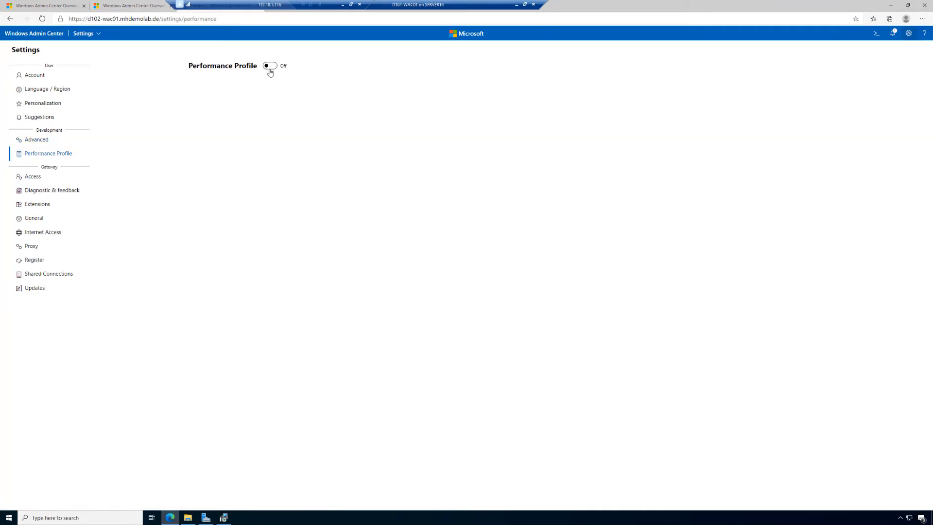
- View the gateway's Access, Diagnostic & feedback and Extensions settings pages
click(23, 180)
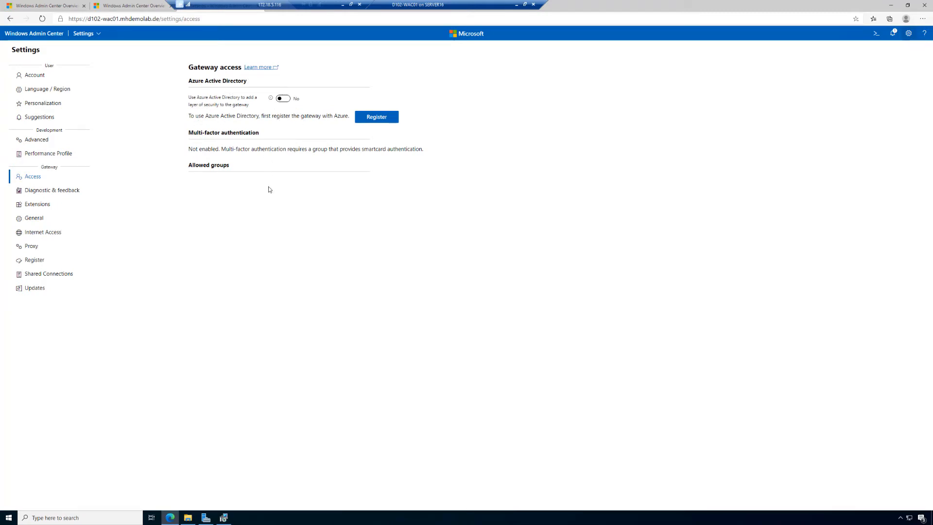
click(37, 195)
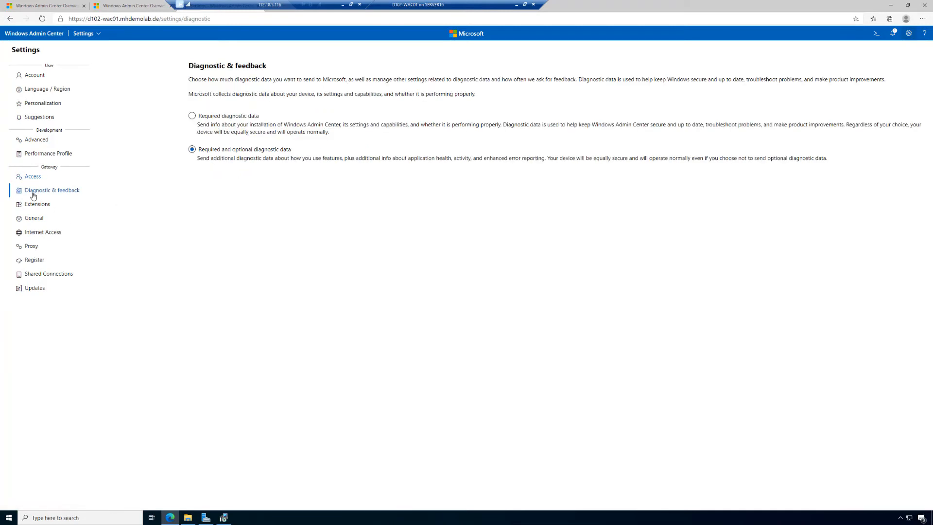
click(34, 207)
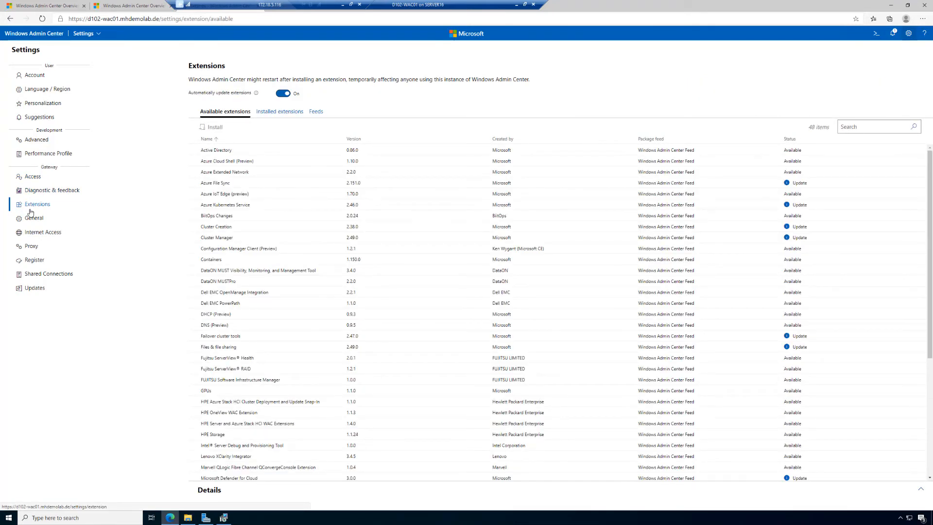
- In the General gateway settings, turn on session expiration after inactivity and turn it off again
click(31, 222)
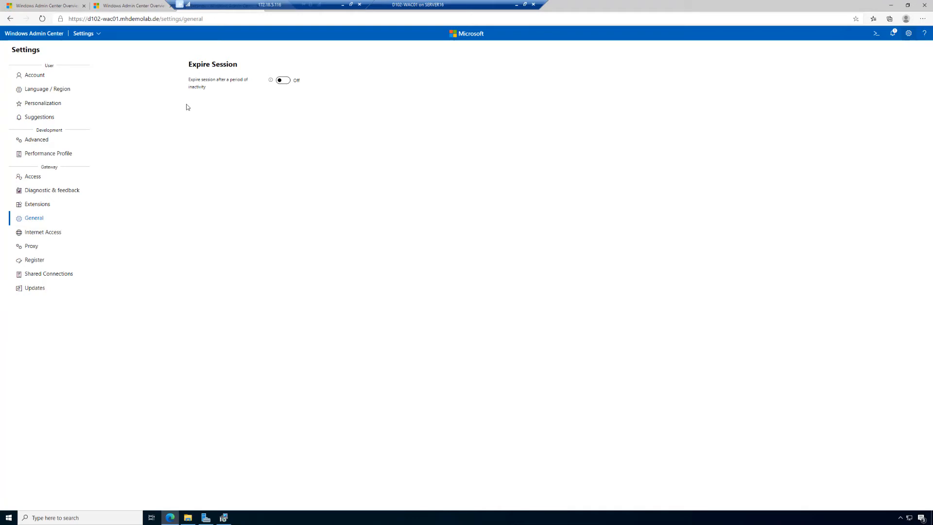
click(285, 83)
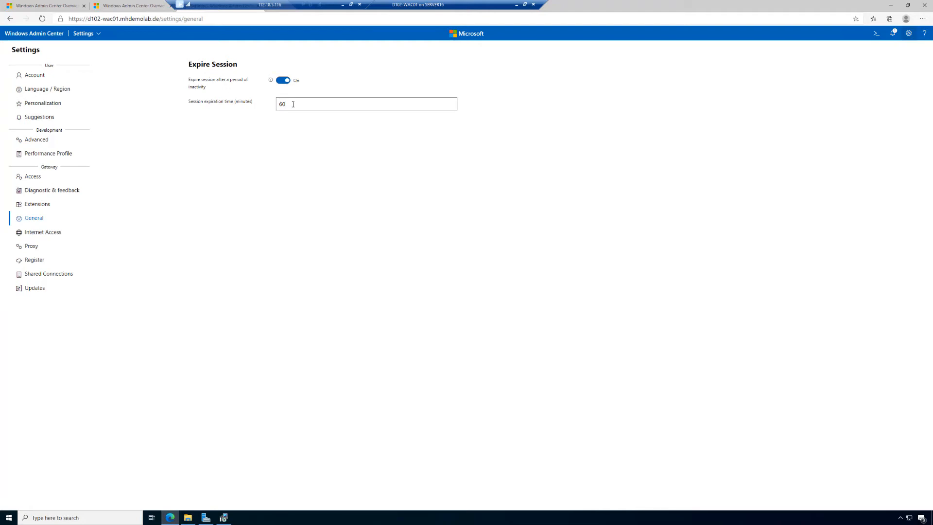
click(284, 81)
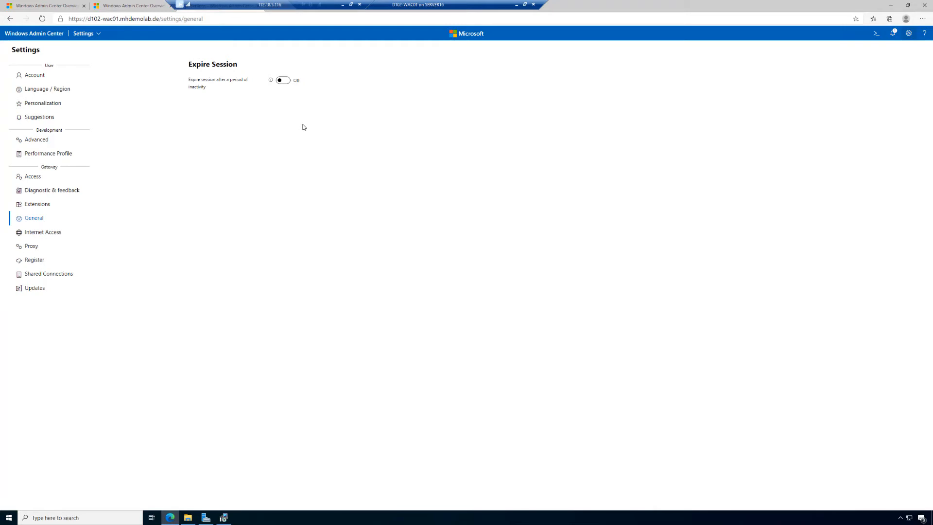
- In the Internet Access settings, try Azure services only and No internet access, and return to Full internet access without saving
click(45, 232)
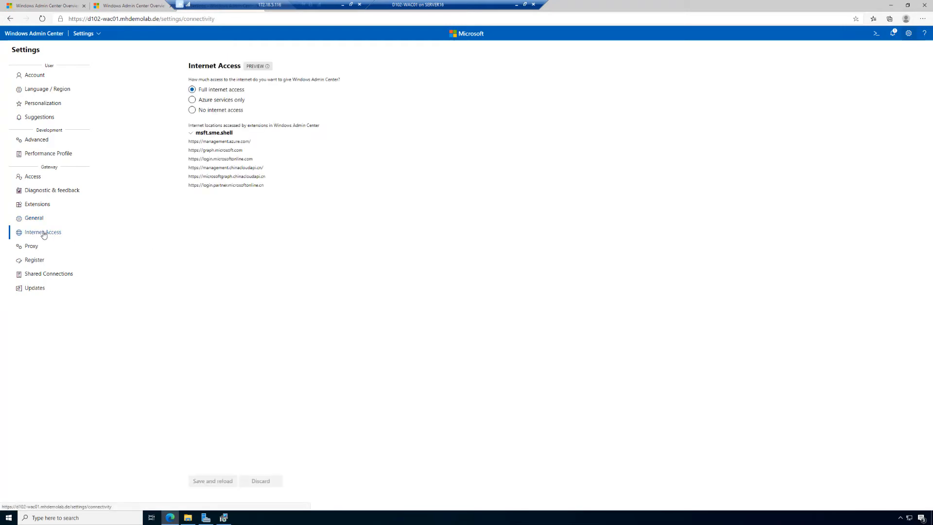
click(192, 100)
click(192, 111)
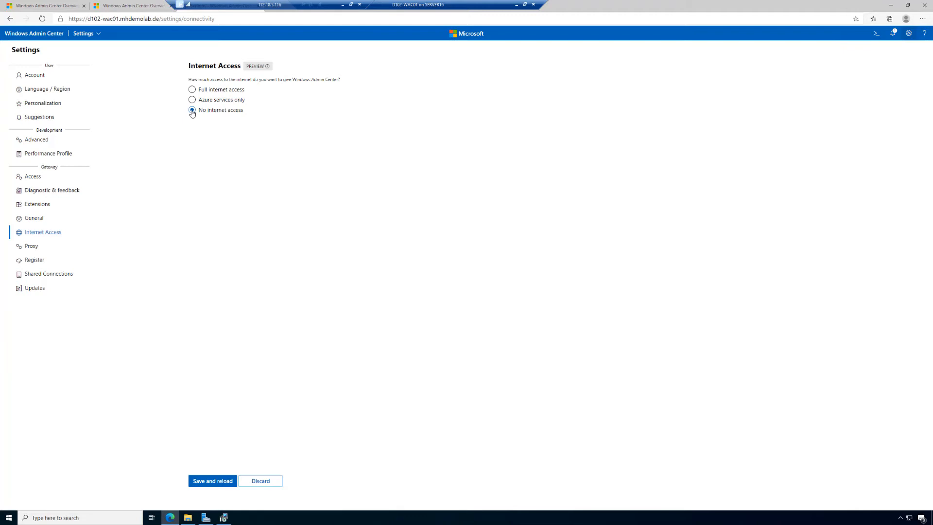
click(192, 102)
click(192, 90)
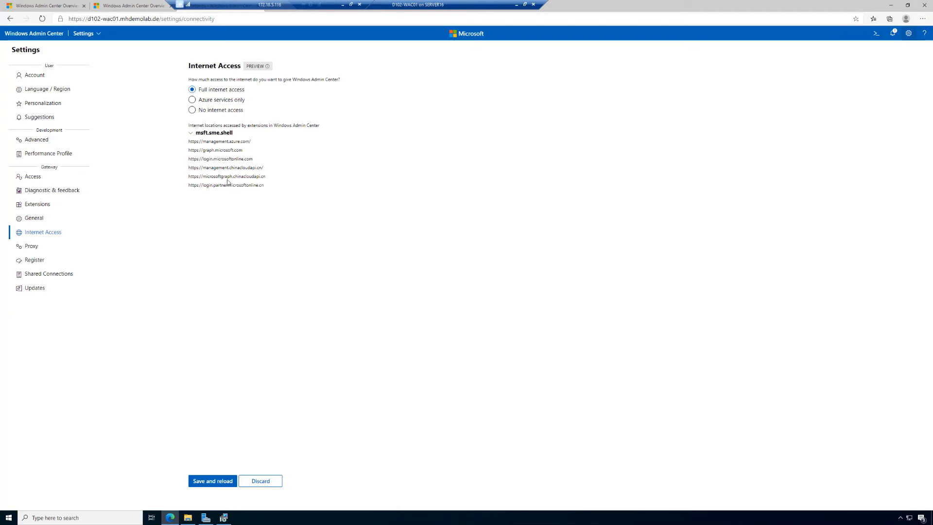
- View the gateway's Proxy, Register and Shared Connections settings pages
click(31, 247)
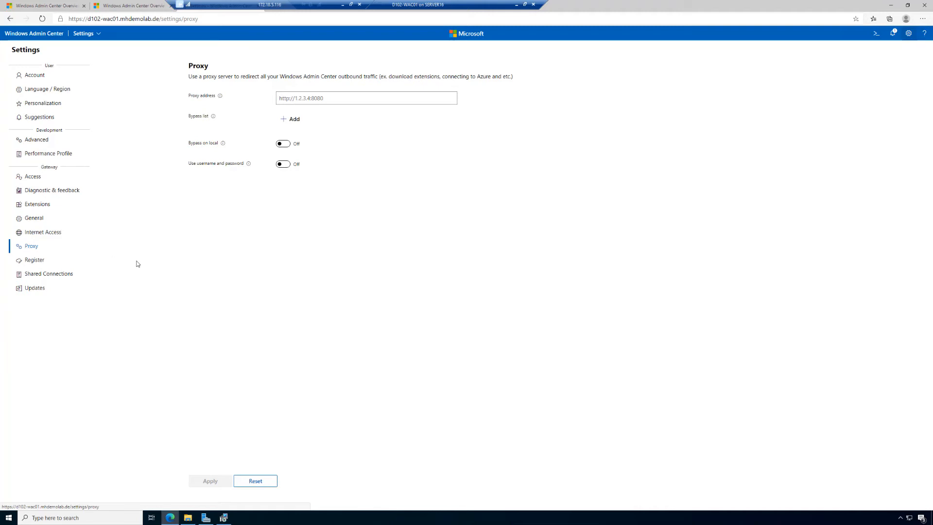
click(26, 263)
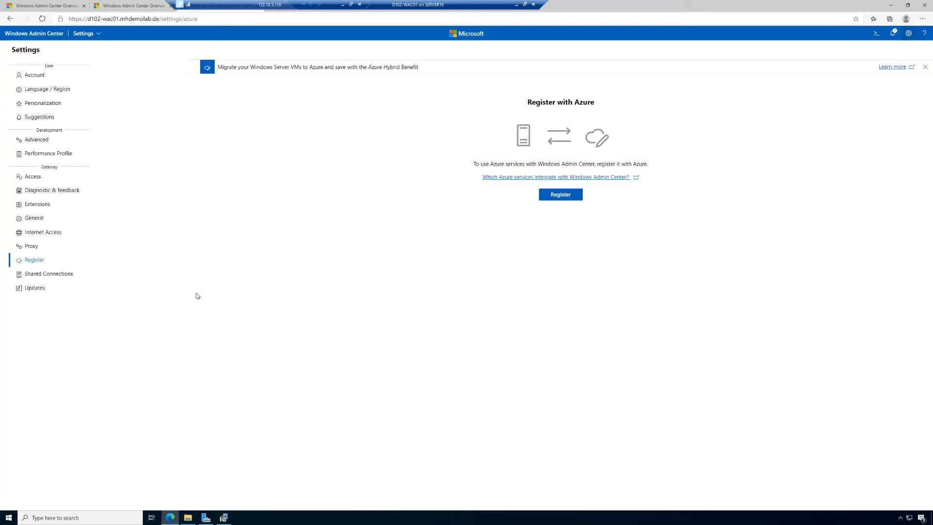
click(47, 275)
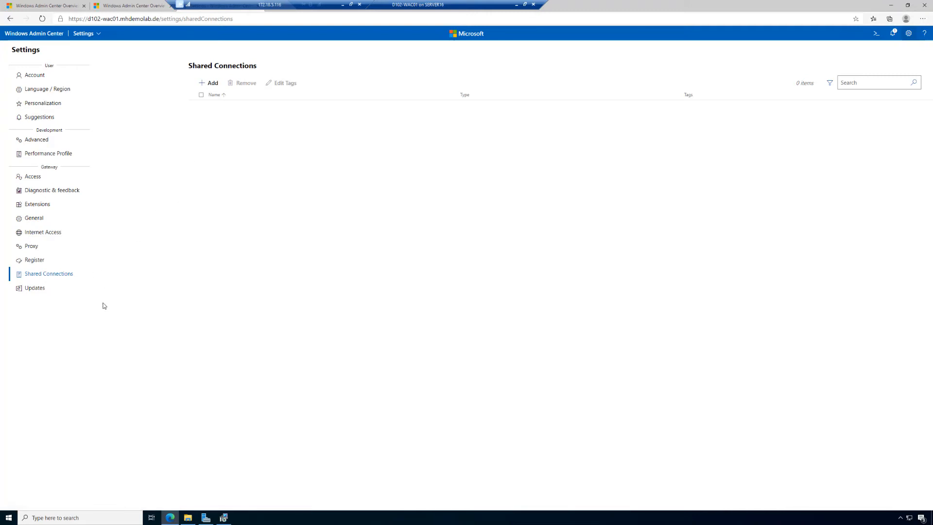
- In the Updates settings, turn on automatic updating of Windows Admin Center and turn it off again
click(34, 290)
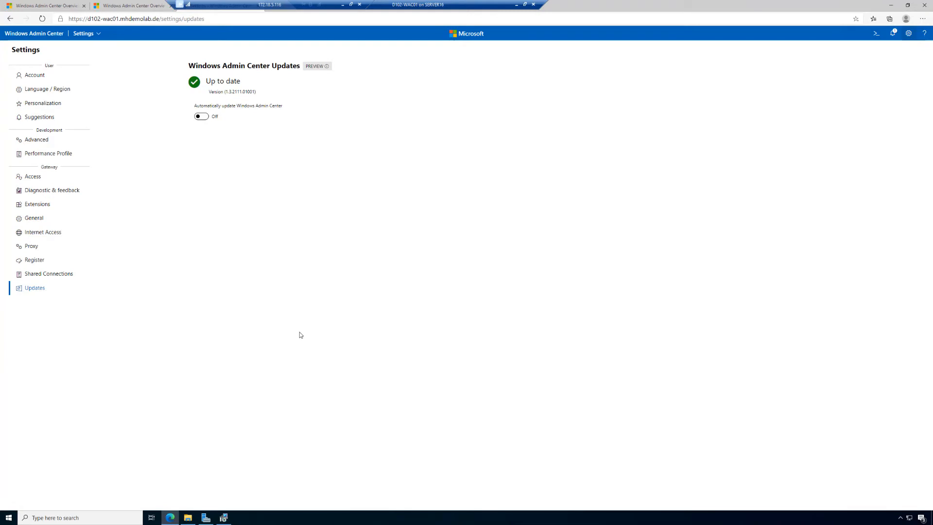
click(203, 117)
click(203, 117)
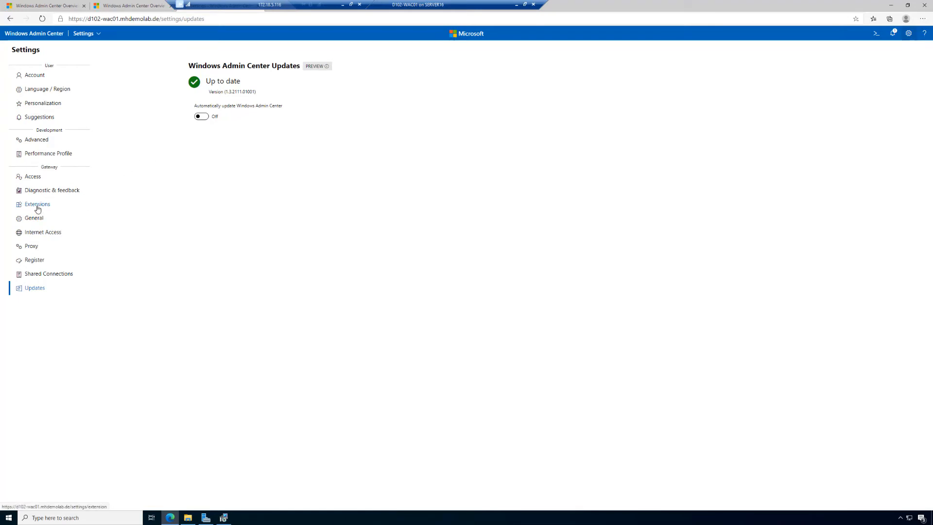
- Return to all connections and open the overview of the gateway server d102-wac01.mhdemolab.de
click(42, 35)
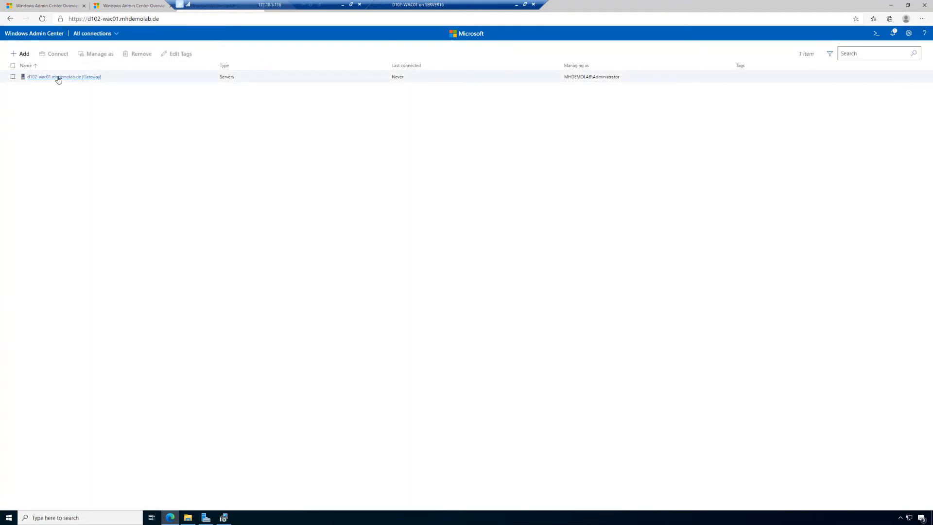
click(59, 78)
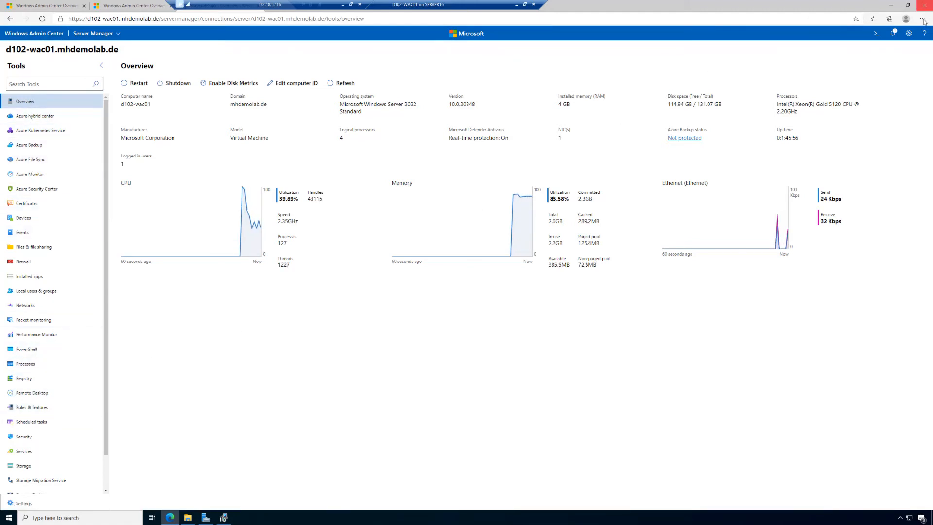
- Open the Extensions page in the settings and look through the whole list of available extensions
click(908, 34)
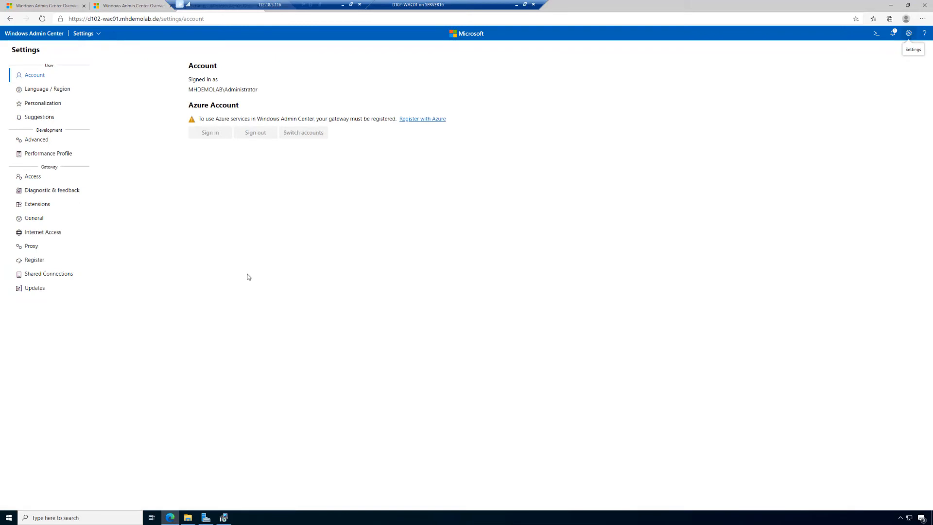
click(35, 205)
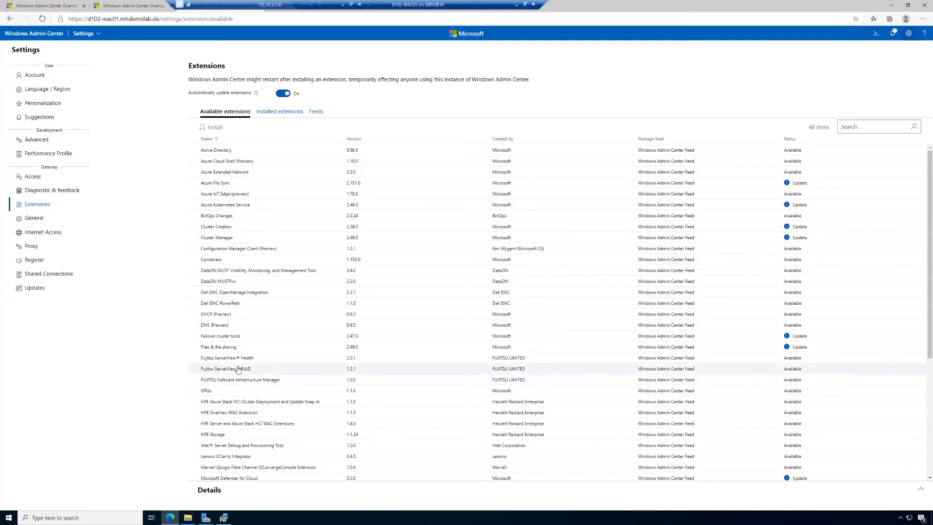
scroll(238, 365, down, 1)
scroll(238, 366, down, 3)
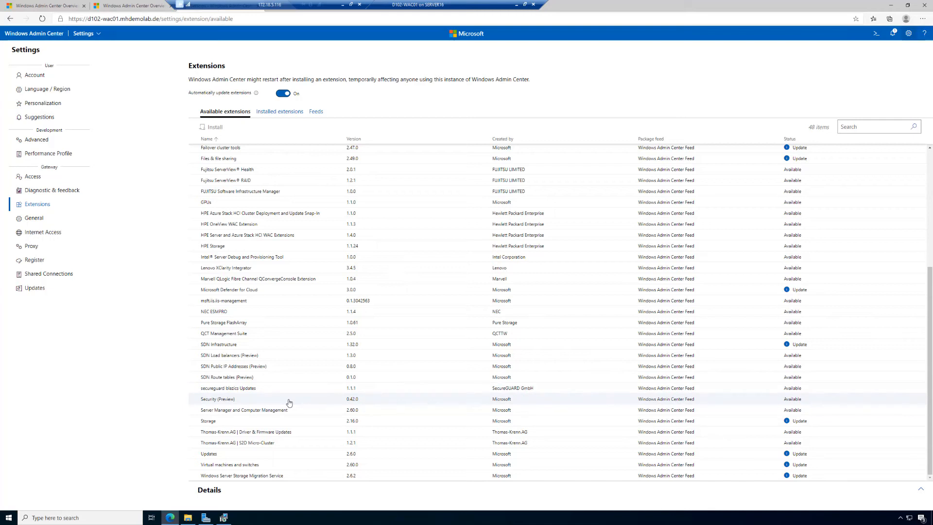
scroll(277, 395, up, 4)
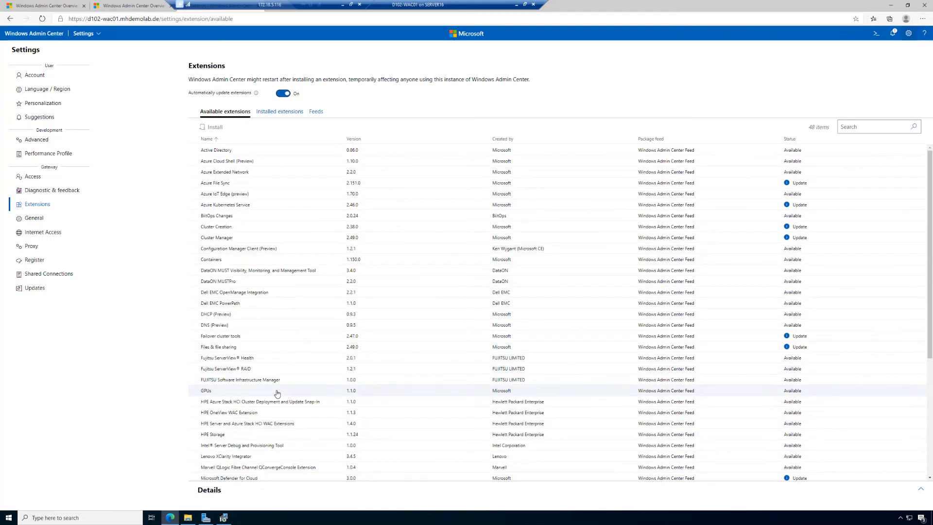
- View the extension package feeds, marking the Feeds heading and the package feed entry on a magnified screen
click(317, 113)
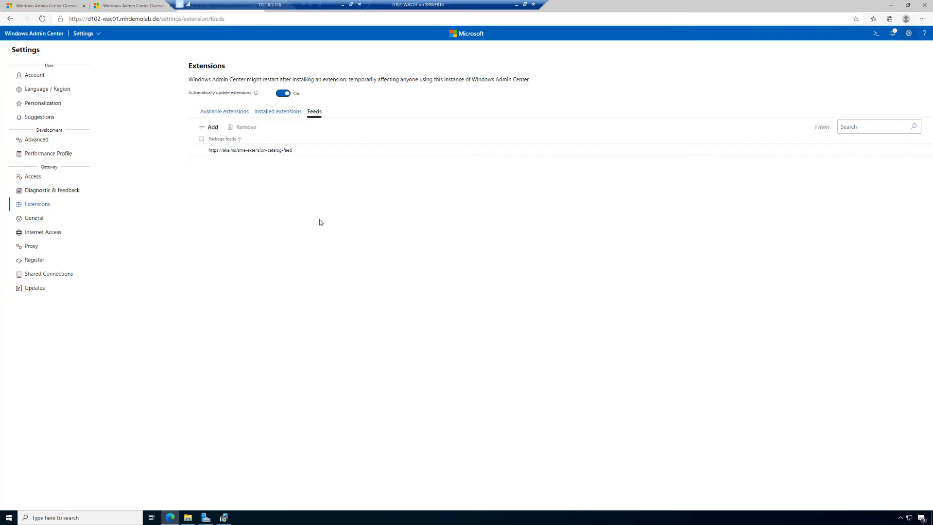
key(ctrl+1)
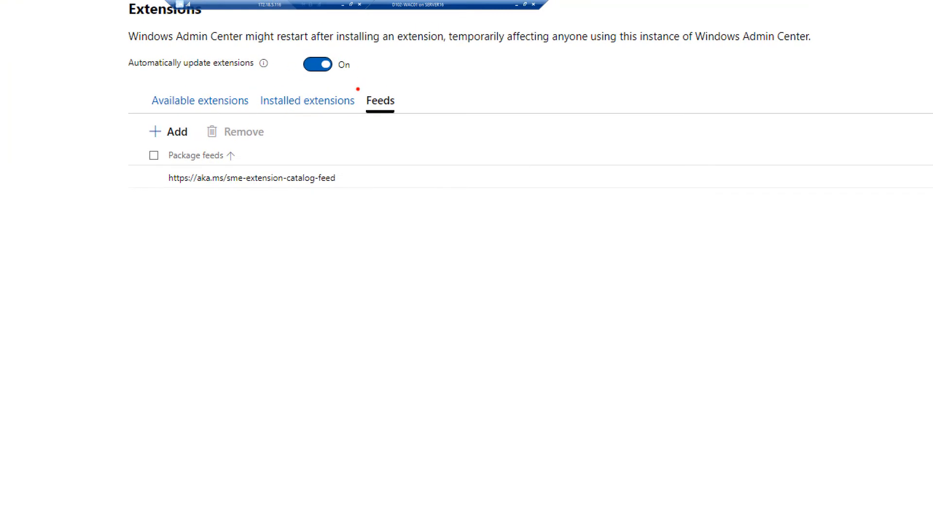
drag(358, 89, 425, 120)
drag(133, 142, 410, 201)
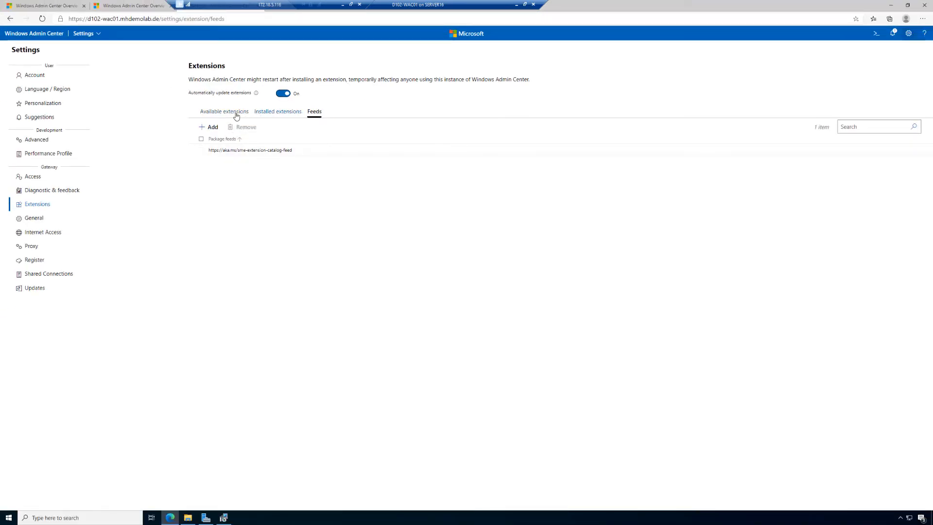
- Show the installed extensions and update the Cluster Creation extension to version 2.38.0
click(236, 114)
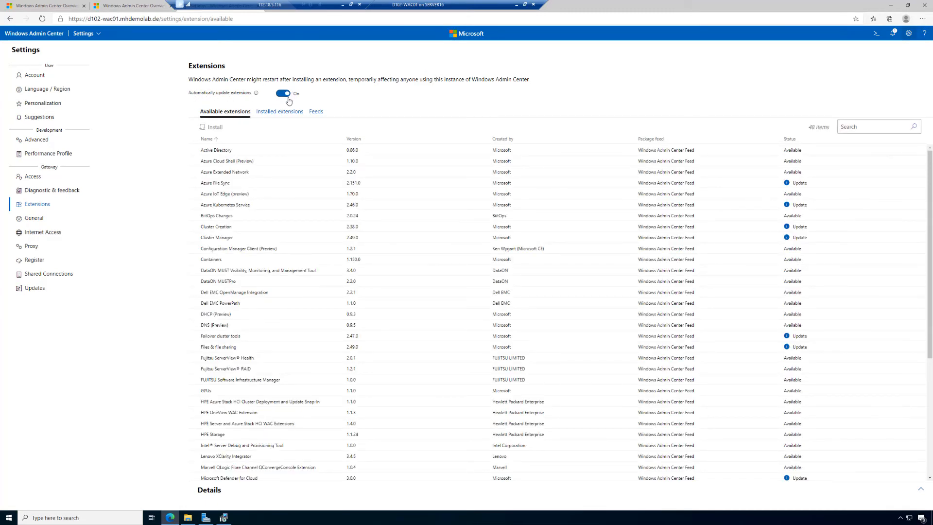
click(282, 113)
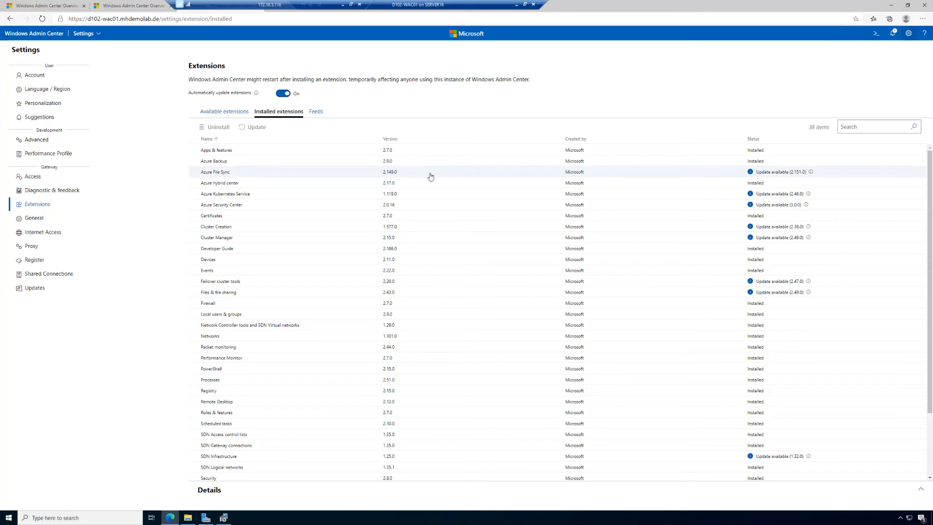
click(412, 231)
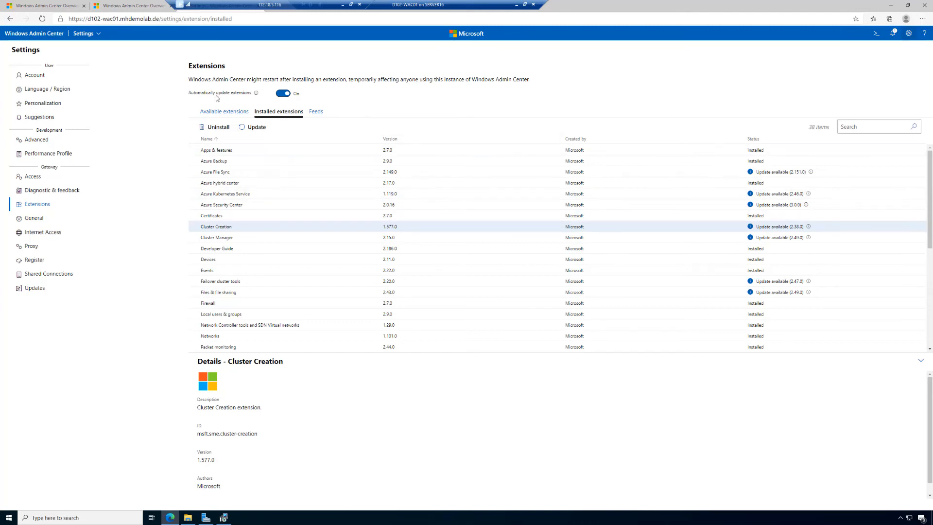
click(256, 128)
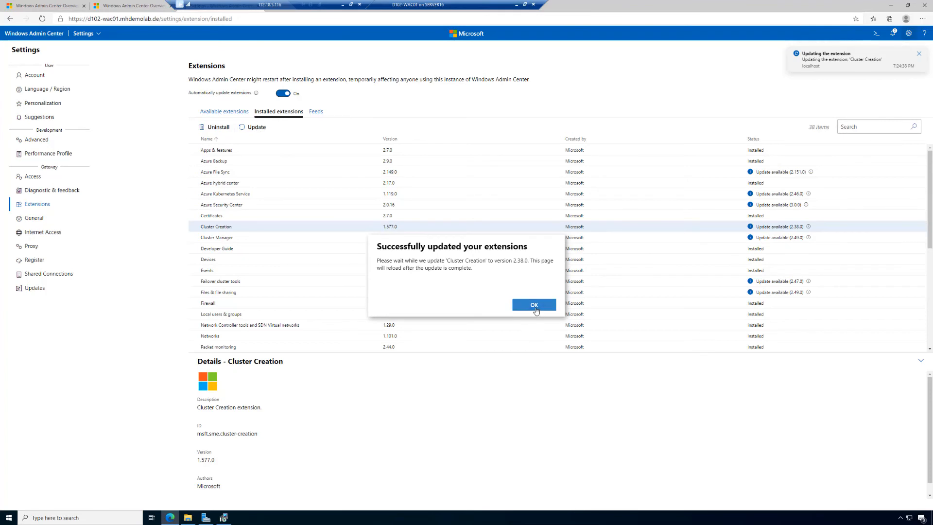
click(534, 305)
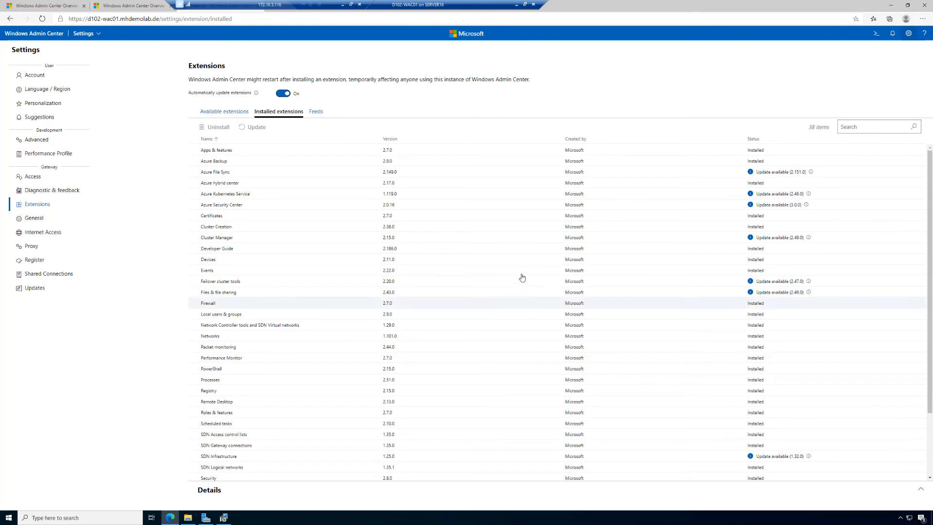
- Update the installed extensions Cluster Manager to version 2.49.0 and Failover cluster tools to version 2.47.0
click(409, 241)
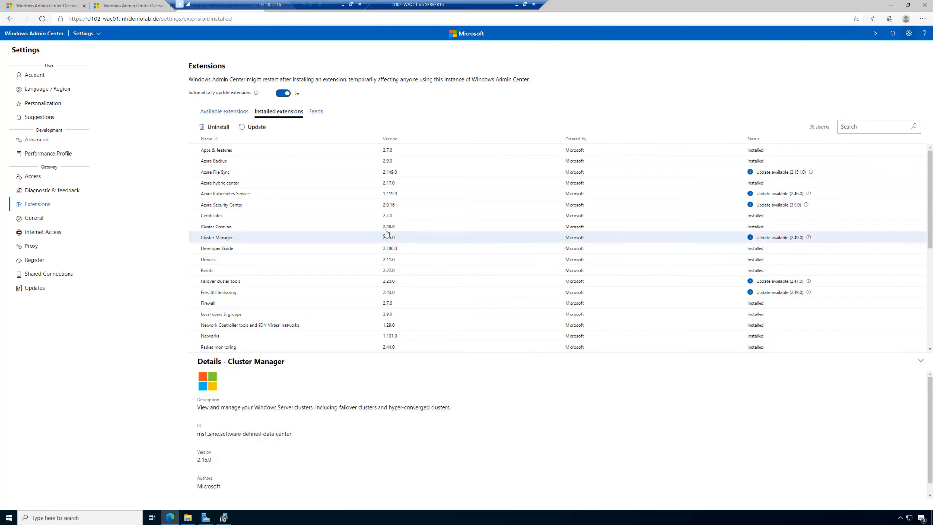
click(264, 129)
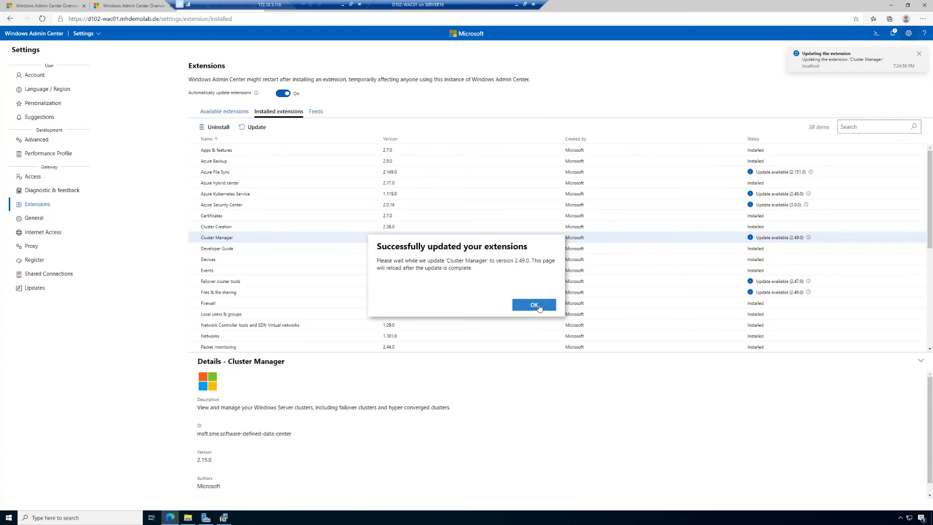
click(539, 307)
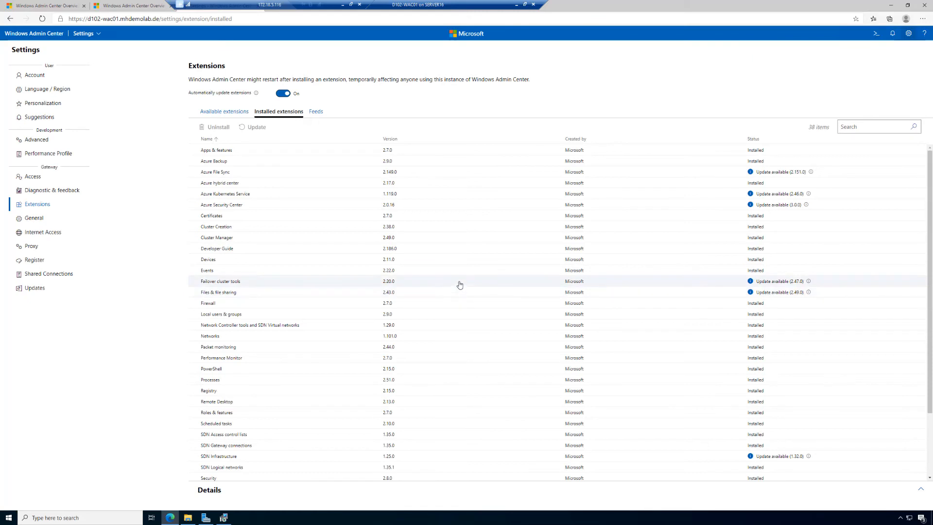
click(460, 285)
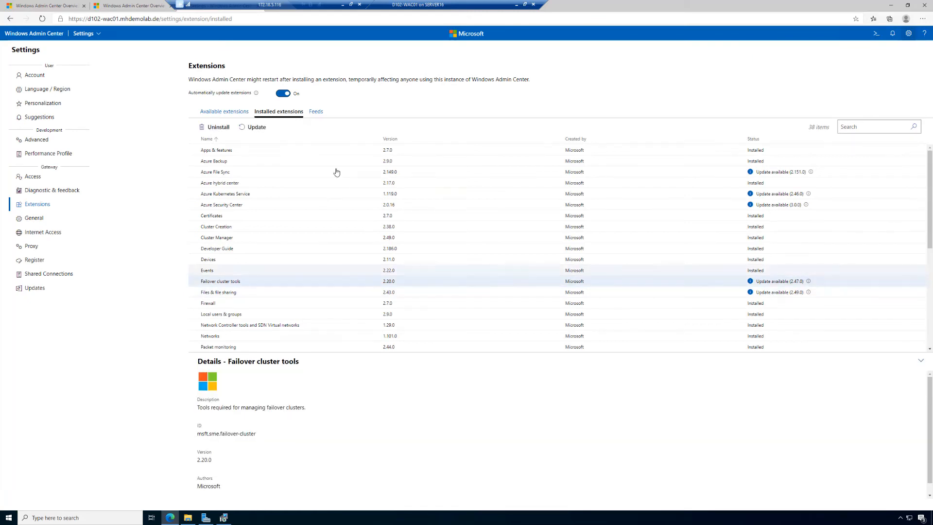
click(254, 127)
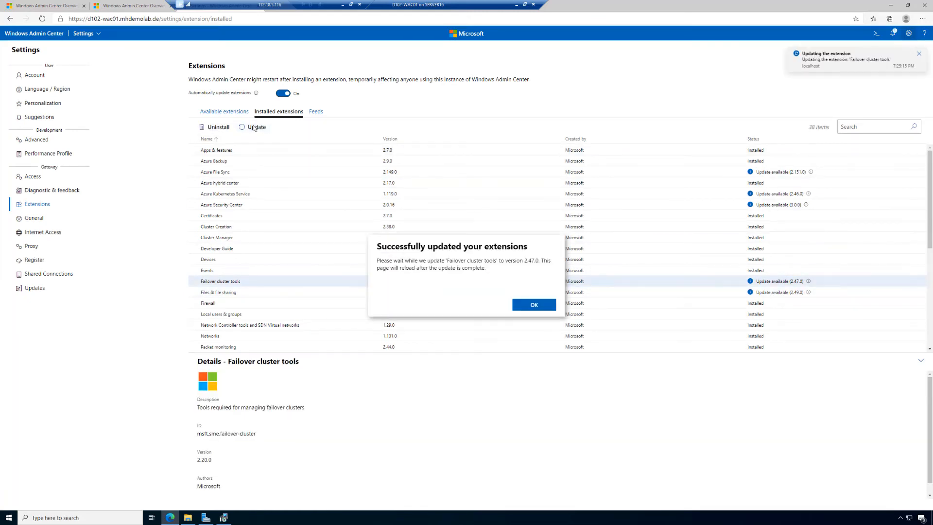
click(527, 308)
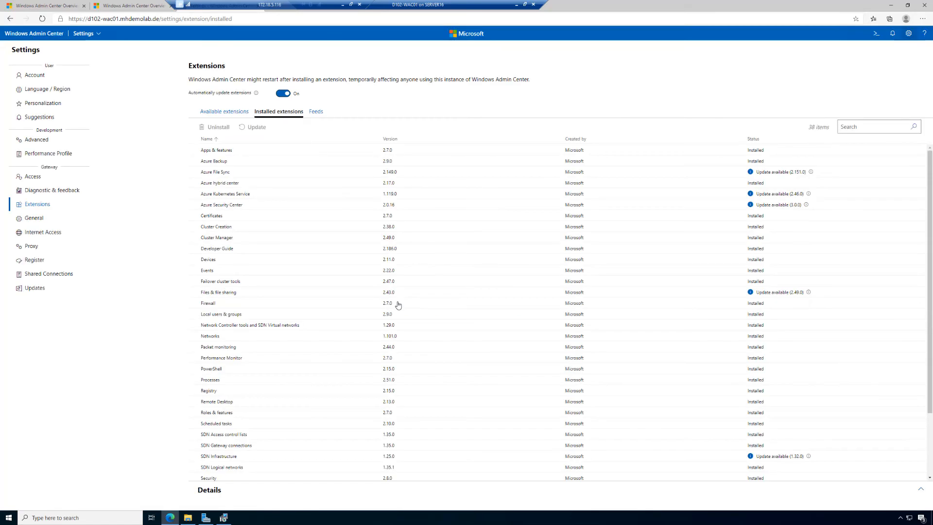
- Update the Virtual machines and switches extension to version 2.60.0 and the Updates extension to version 2.6.0
scroll(398, 304, down, 2)
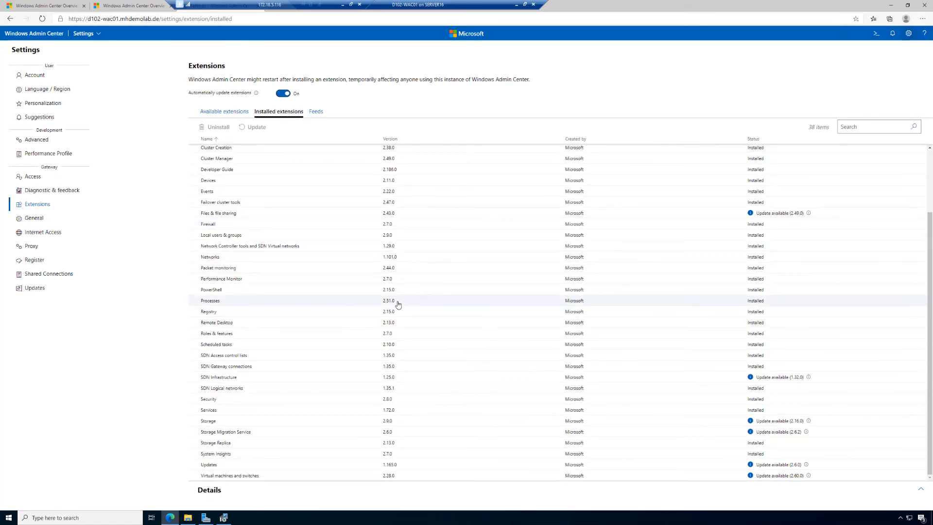
click(456, 475)
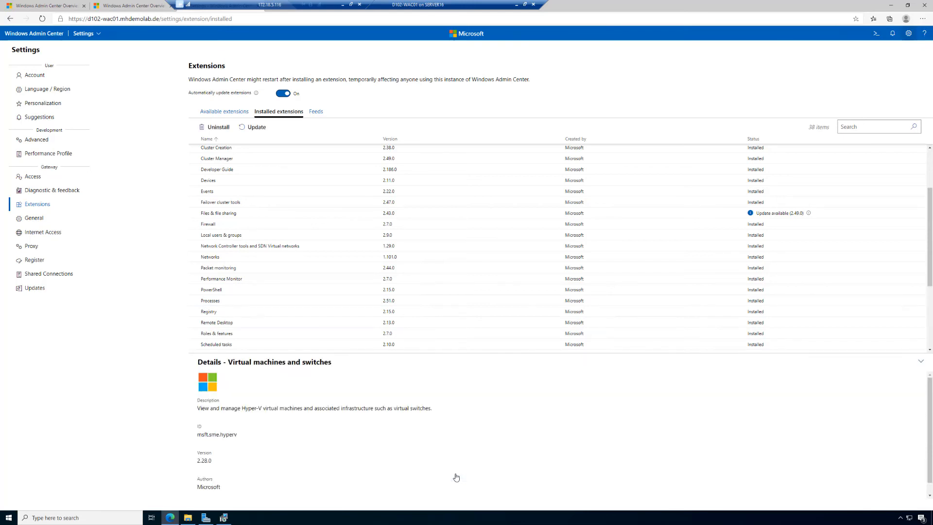
click(257, 126)
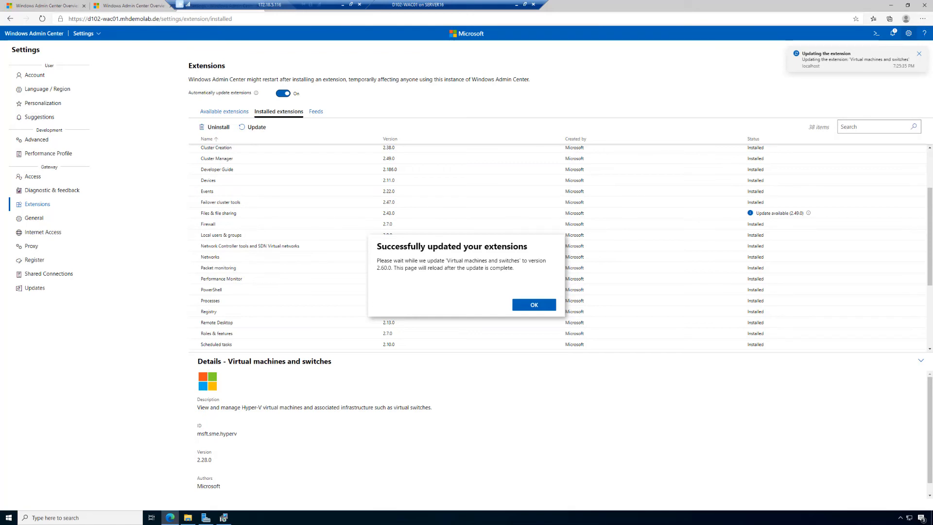
click(536, 306)
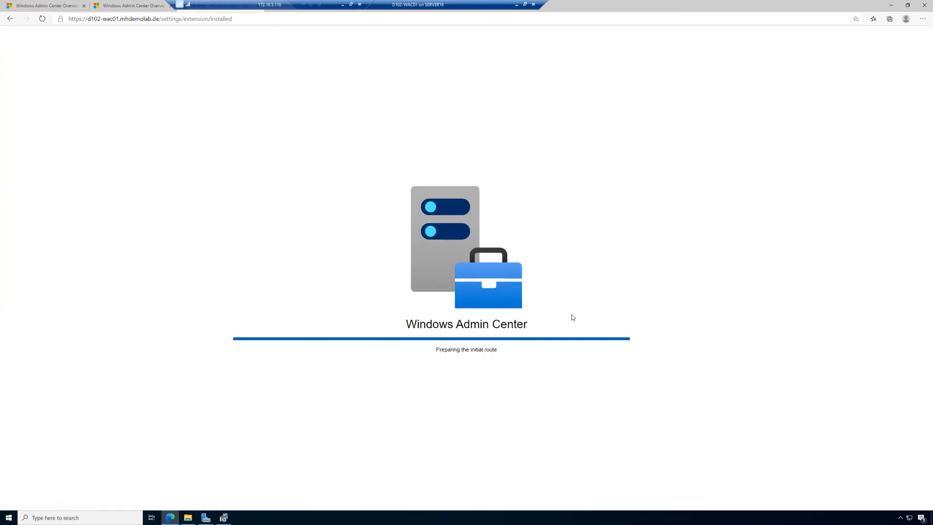
scroll(571, 315, down, 3)
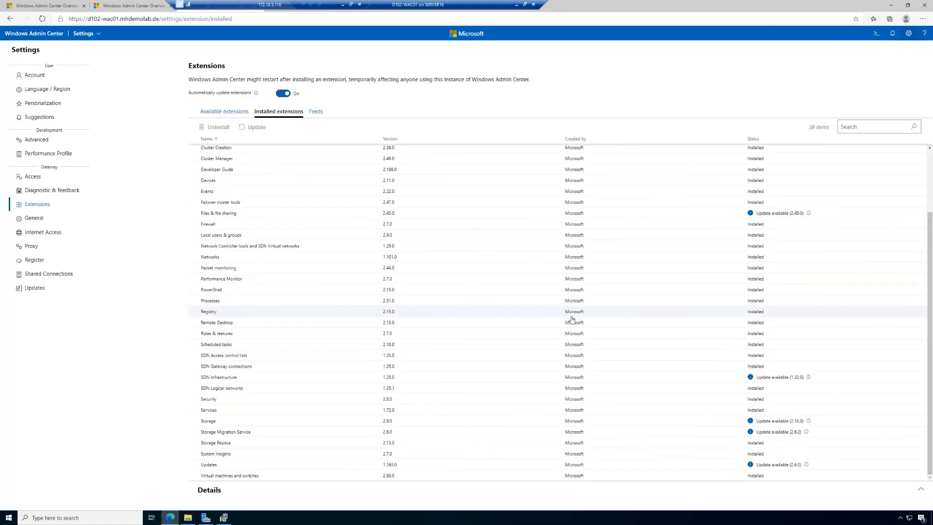
click(525, 465)
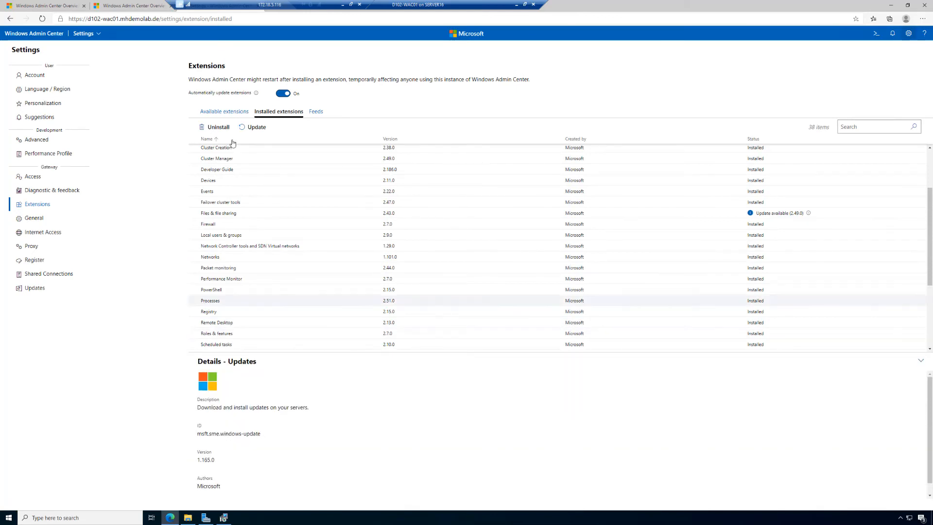
click(254, 128)
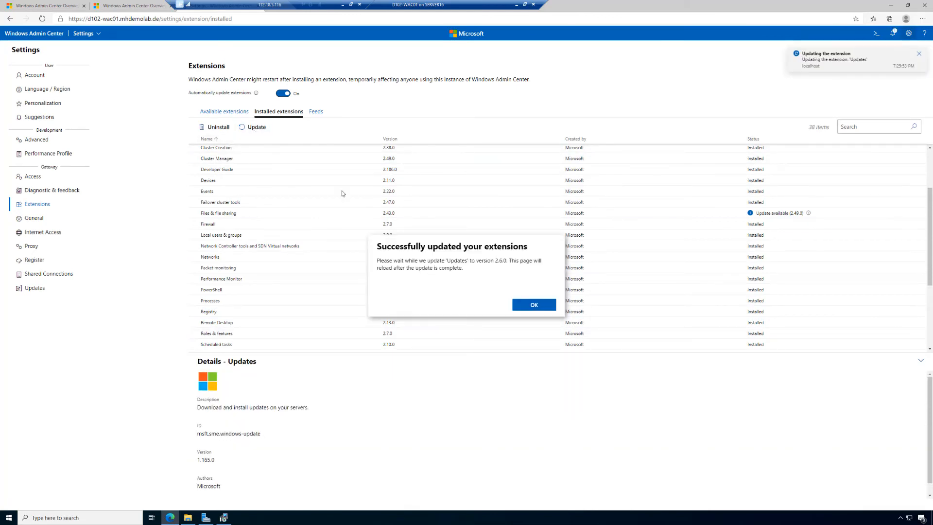
click(527, 307)
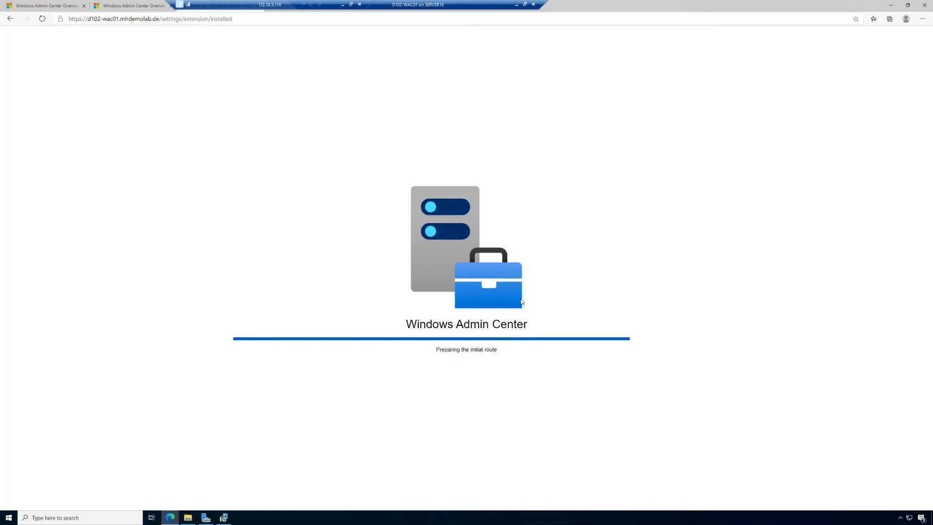
- Update the Storage extension to version 2.16.0 and the Storage Migration Service extension to version 2.6.2
scroll(520, 306, down, 3)
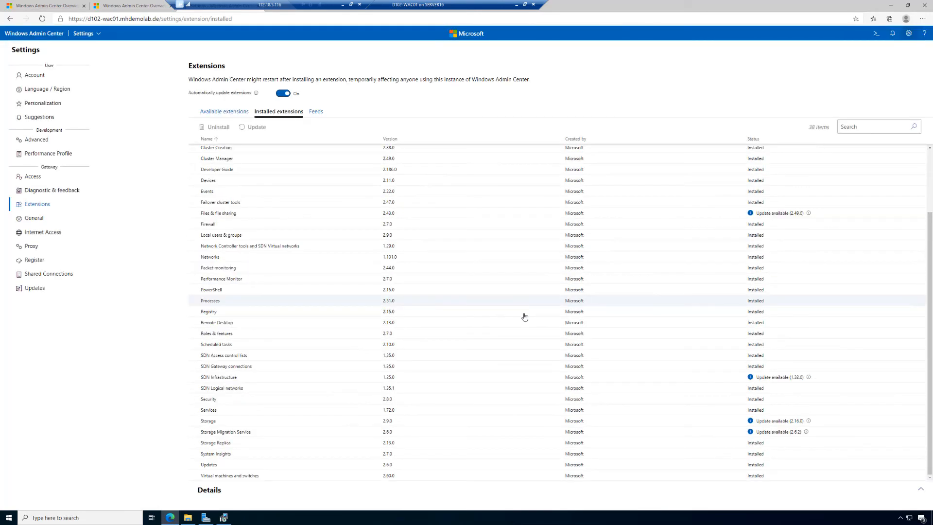
click(474, 425)
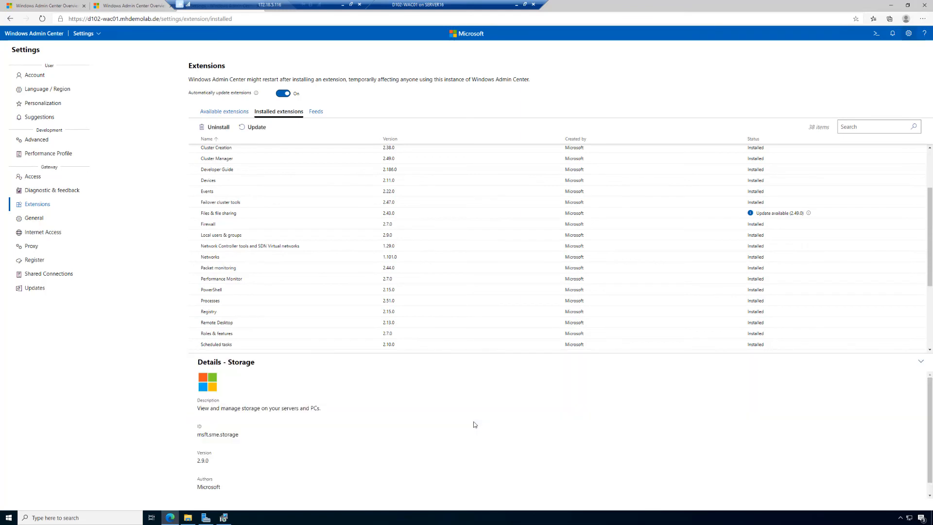
click(258, 127)
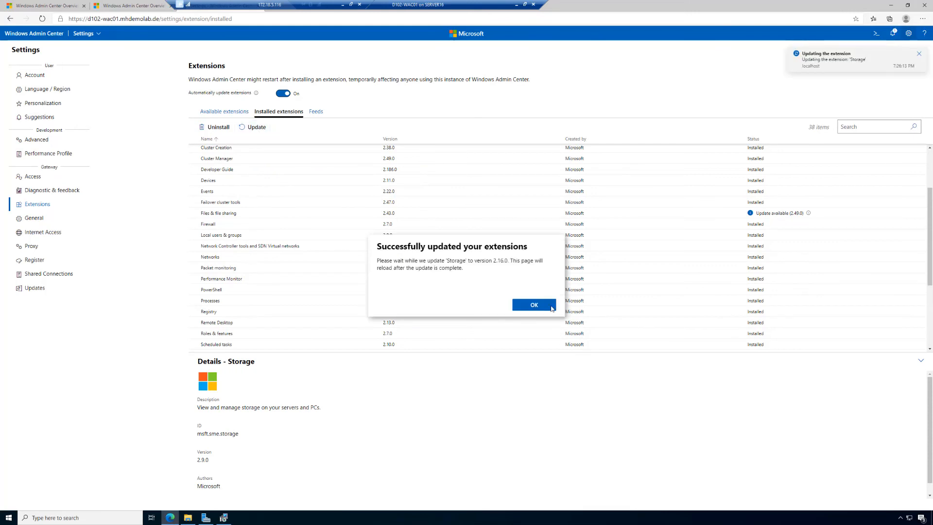
click(544, 305)
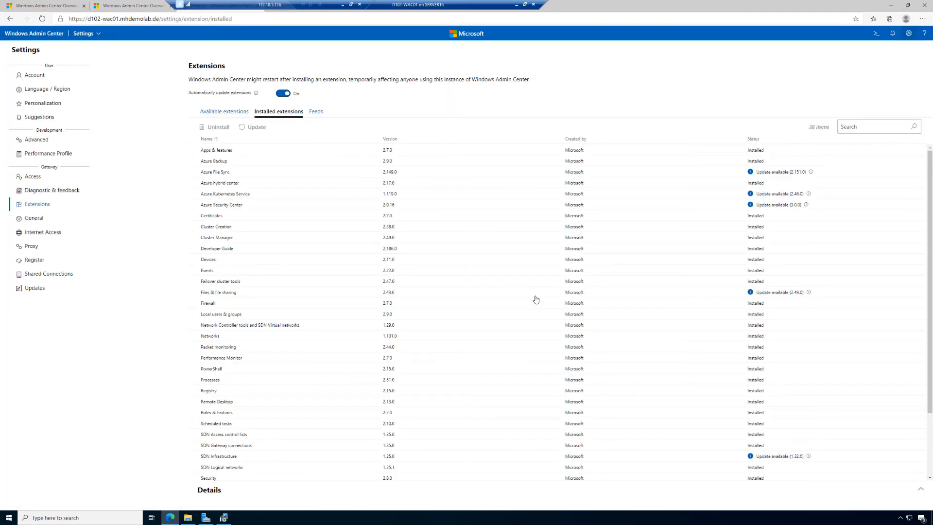
scroll(553, 336, down, 3)
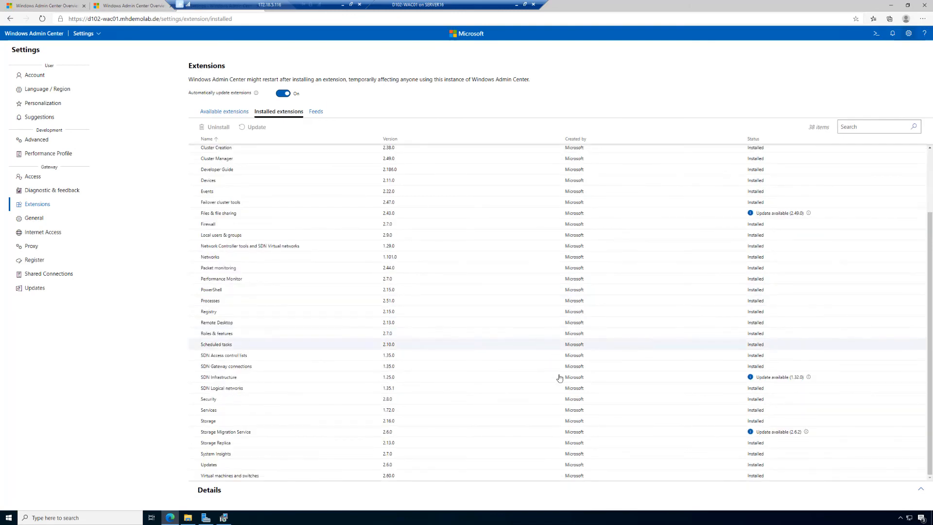
click(478, 436)
click(256, 127)
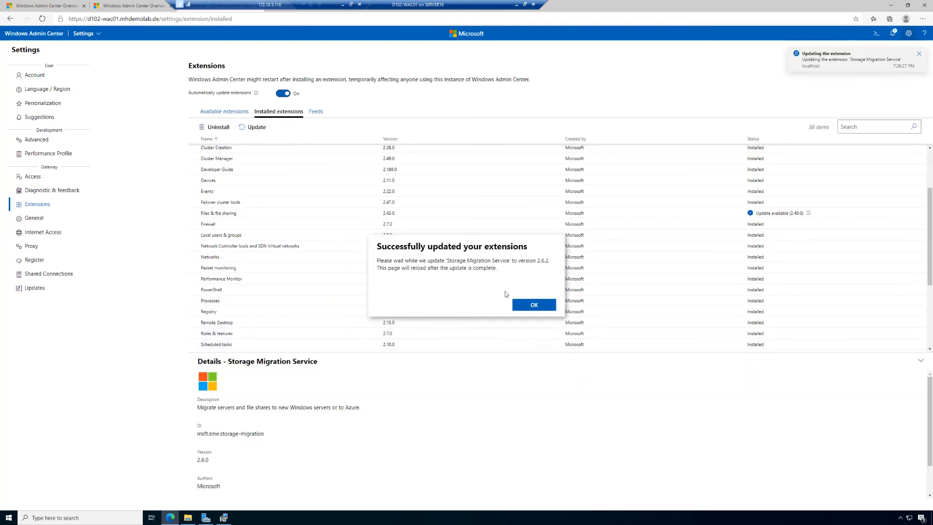
click(526, 305)
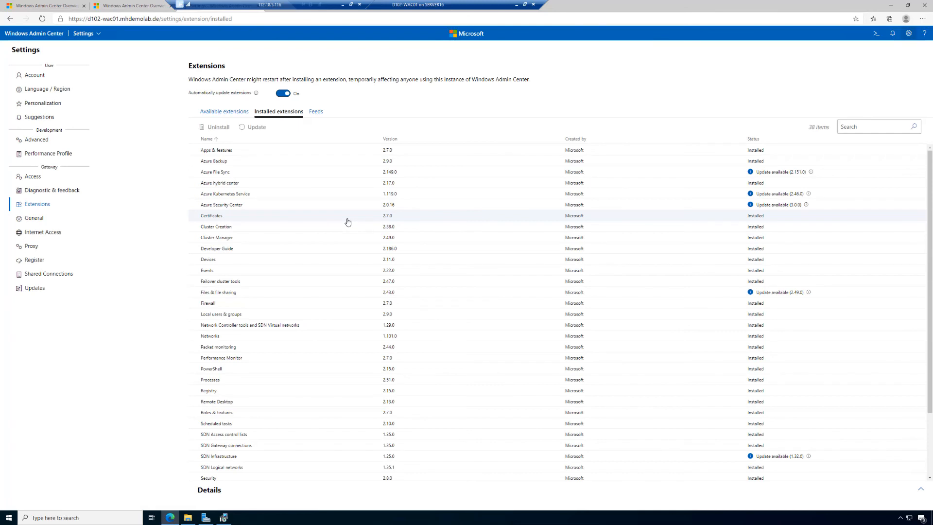
- Update the Azure Security Center extension to version 3.0.0 and the Azure Kubernetes Service extension to version 2.46.0
click(314, 209)
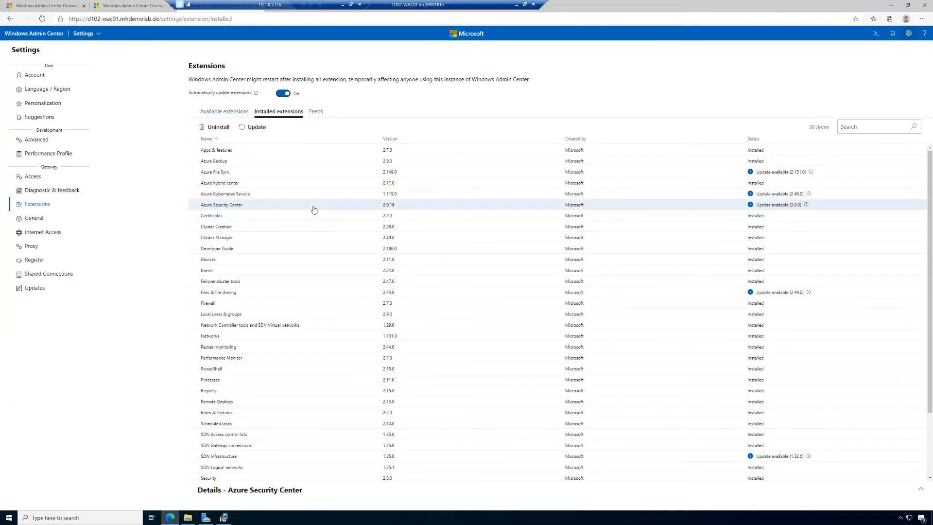
click(252, 127)
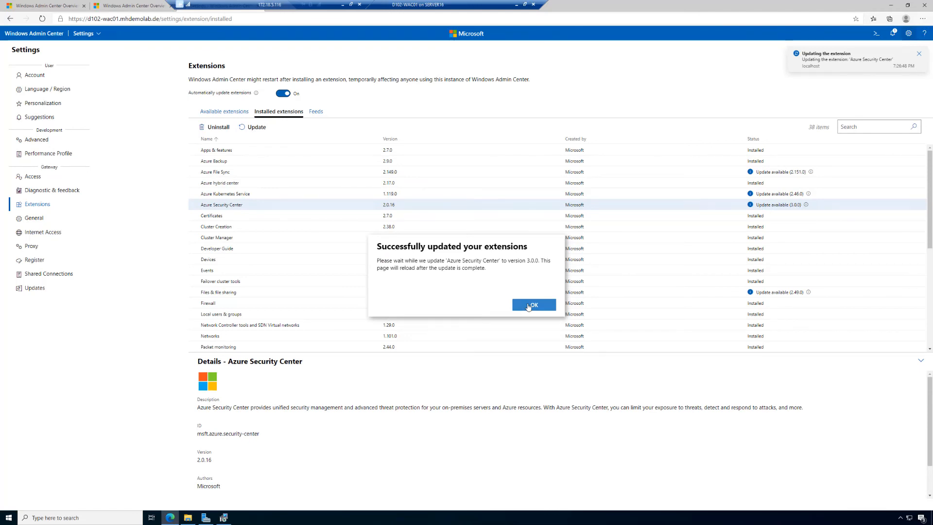
click(533, 305)
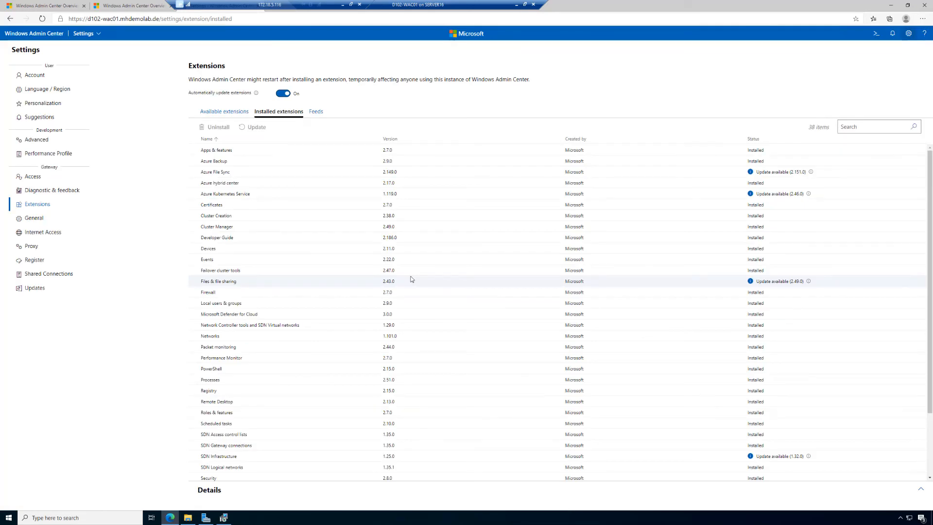
click(406, 207)
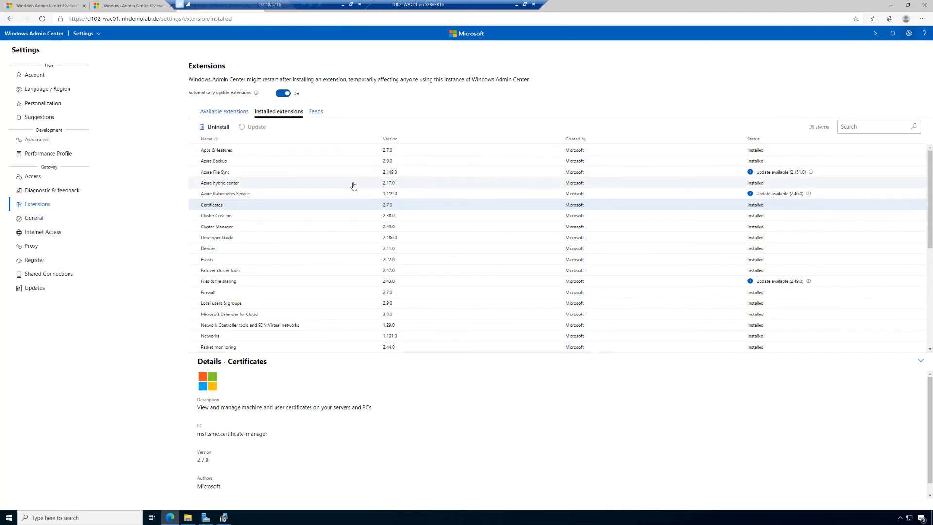
click(342, 194)
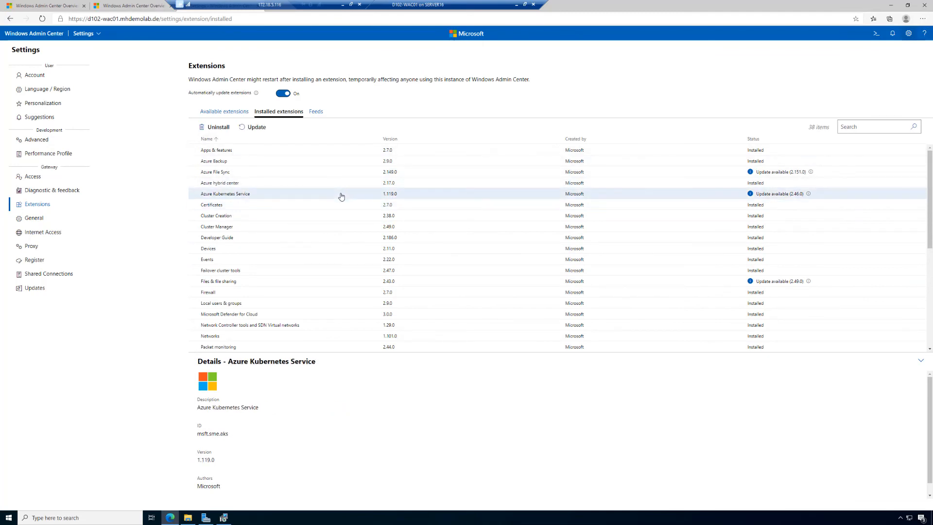
click(257, 127)
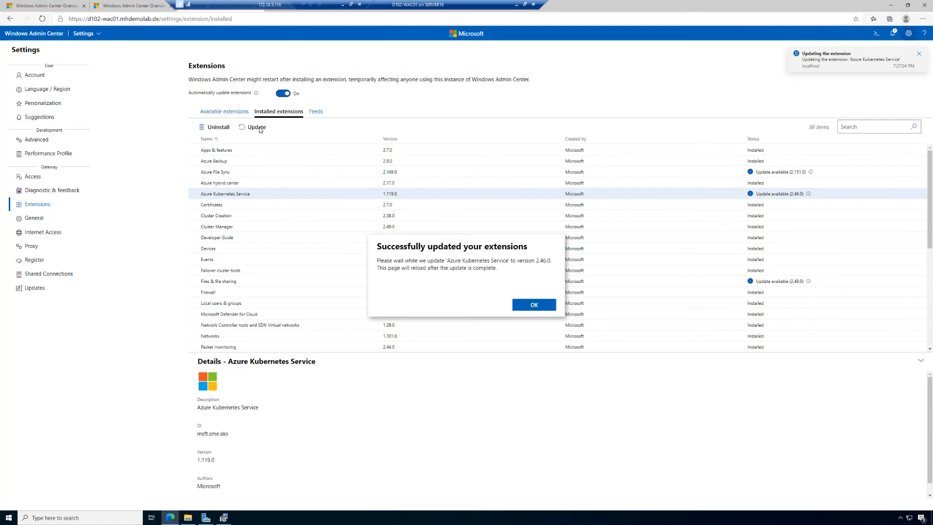
click(534, 305)
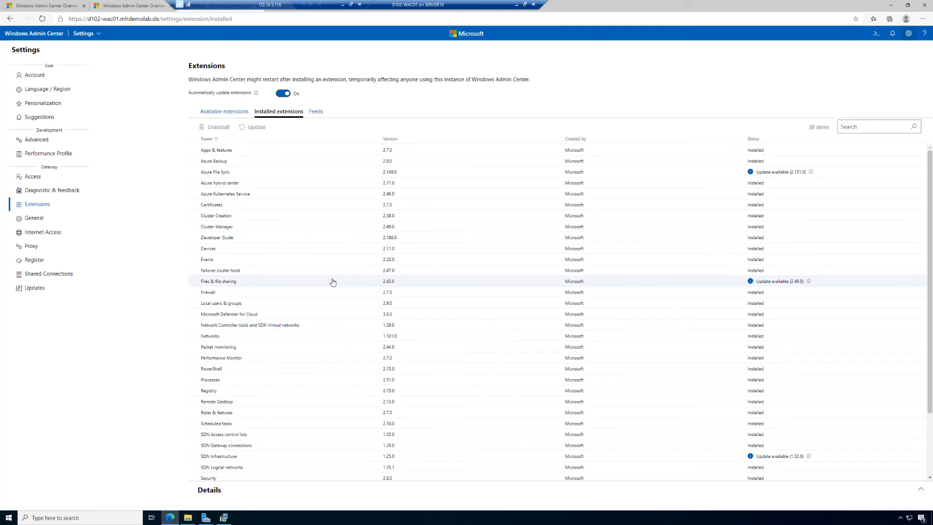
- Update the SDN Infrastructure extension to version 1.32.0 and check the installed extensions list for remaining updates
click(473, 456)
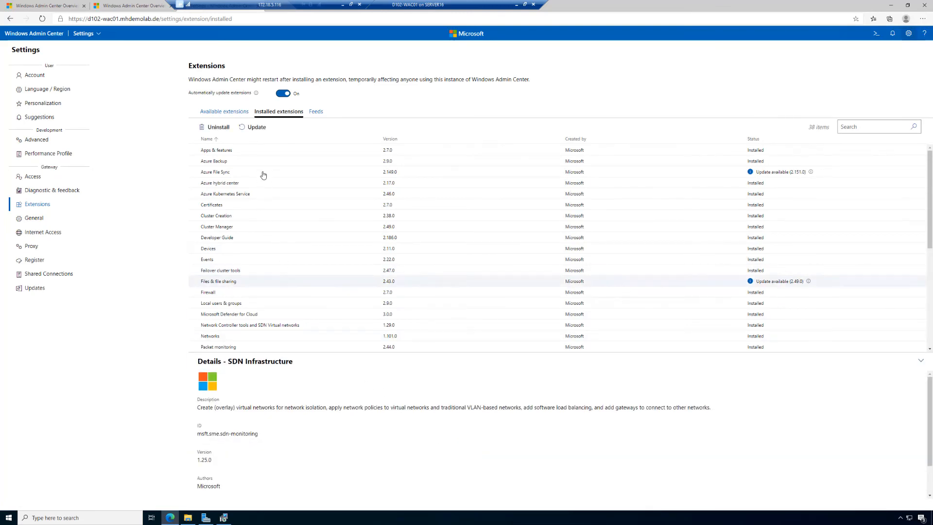
click(255, 128)
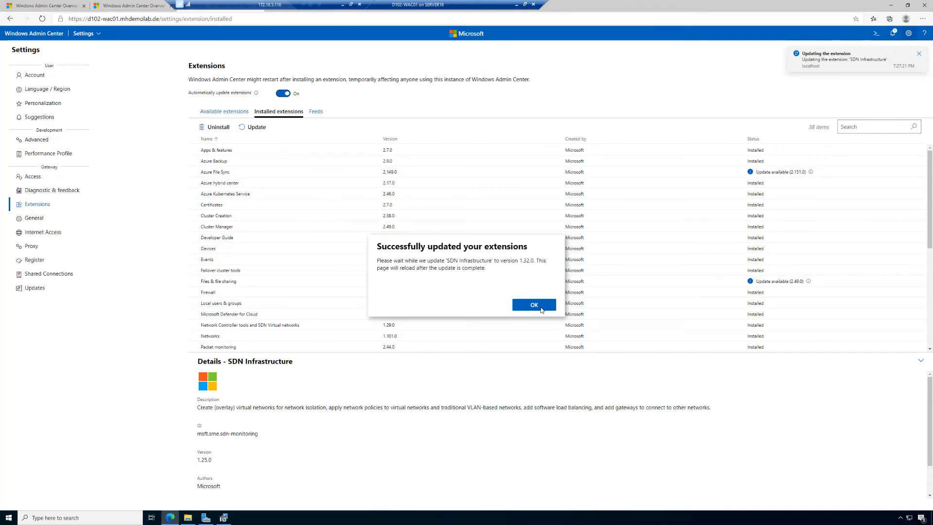
click(540, 309)
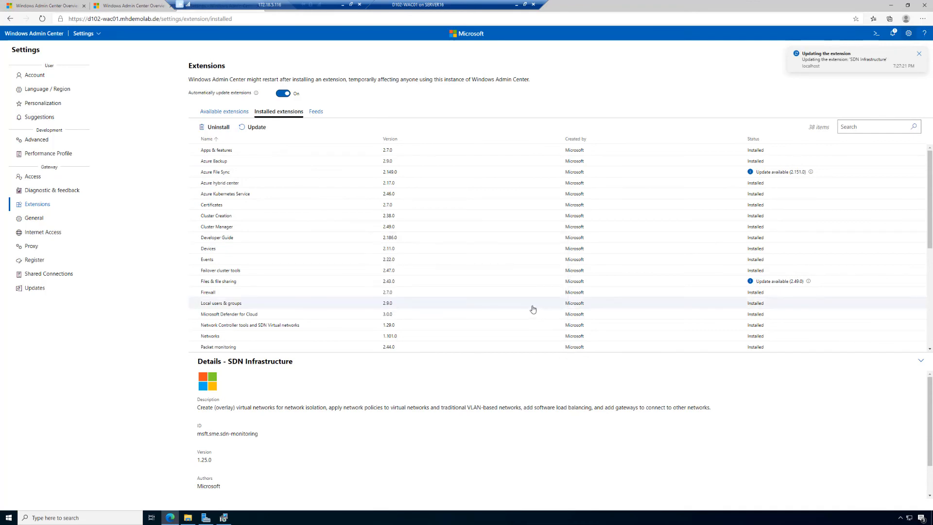
mouse_move(256, 94)
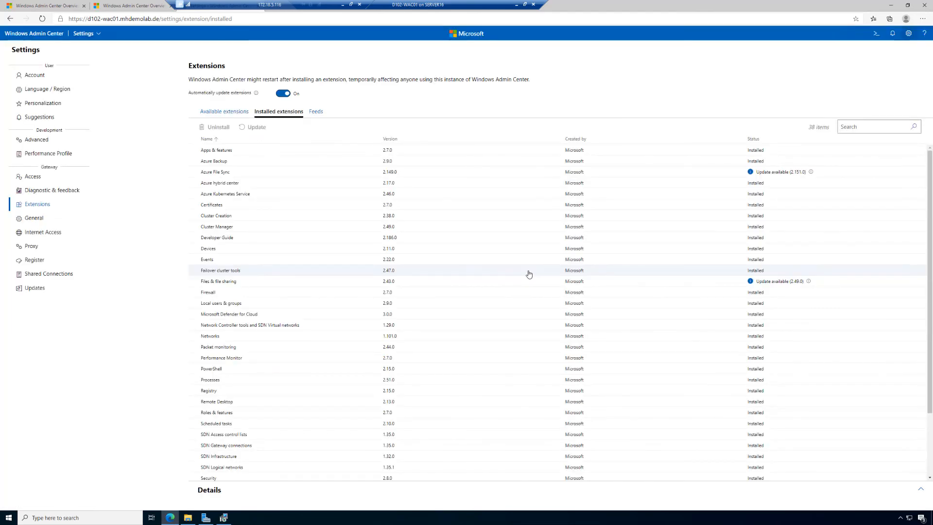
scroll(530, 276, down, 2)
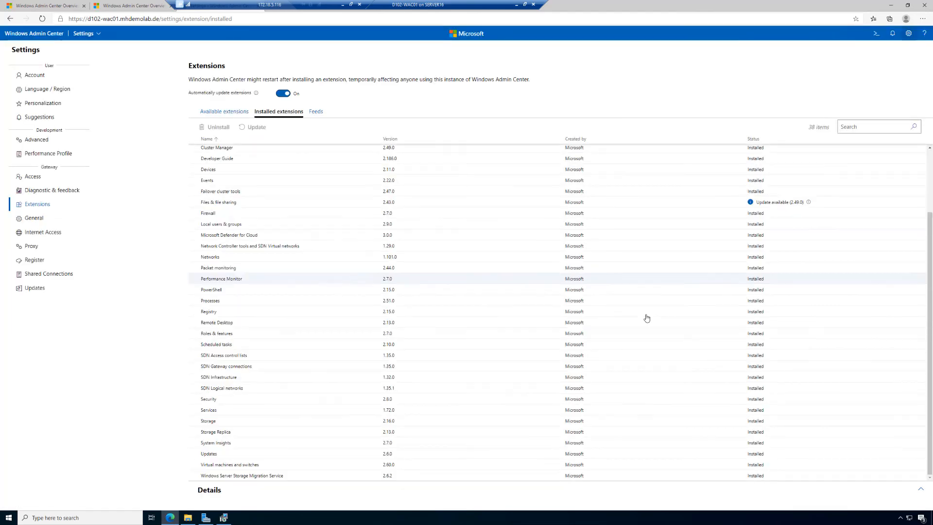
scroll(864, 352, up, 2)
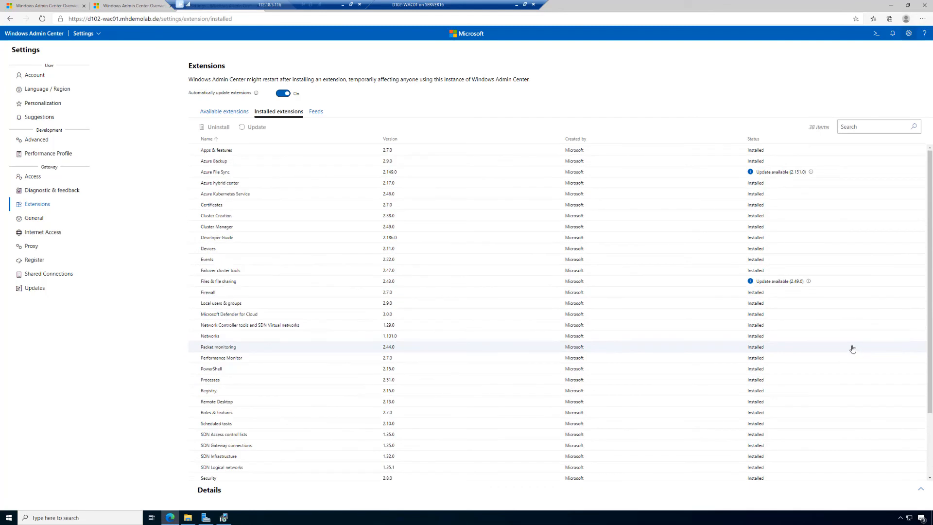
- From the All connections page, start adding a server connection with the server name D102-ASHCI21
click(45, 36)
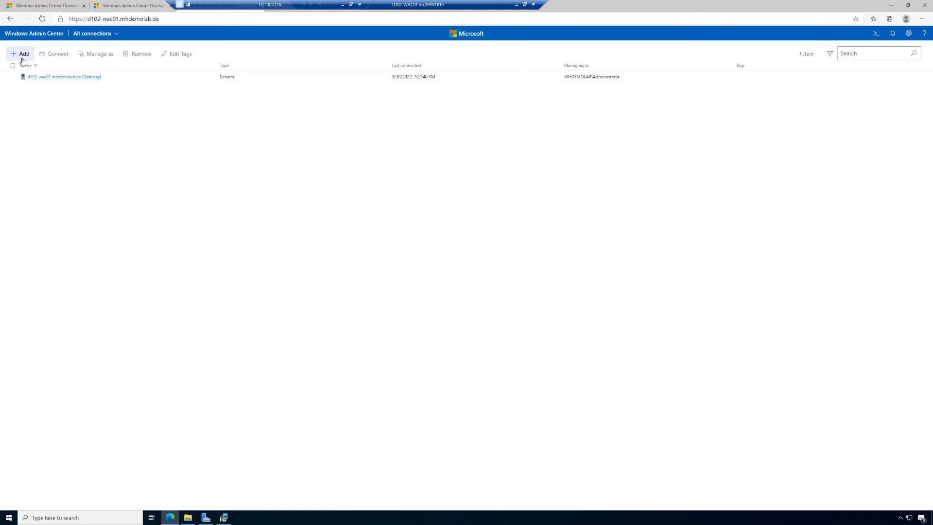
click(23, 54)
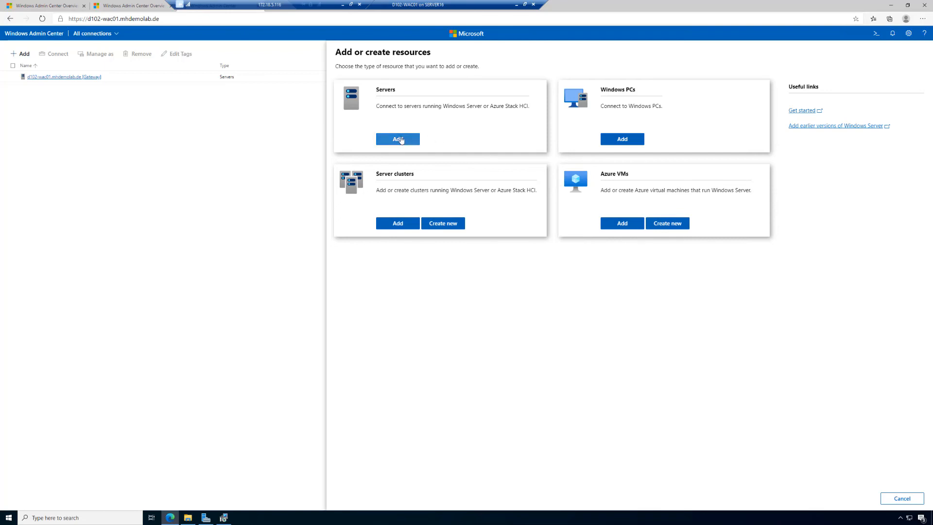
click(398, 138)
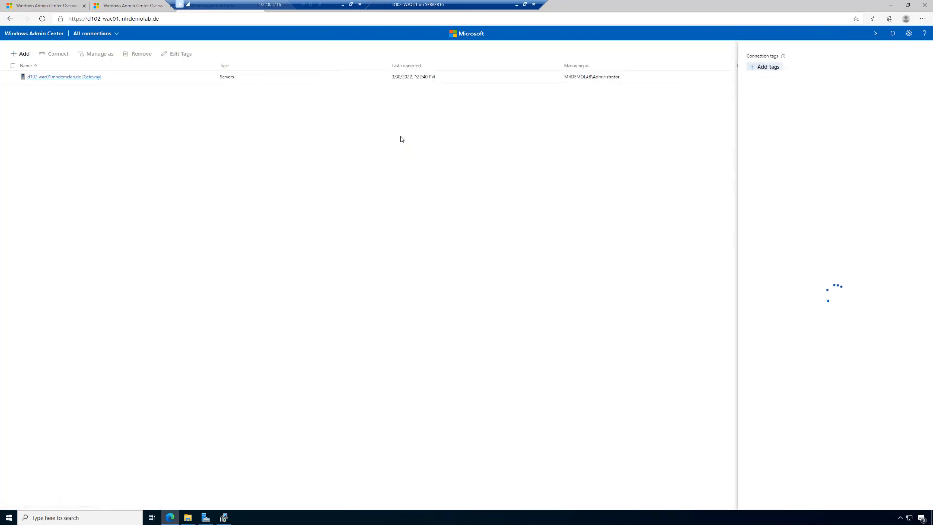
click(767, 126)
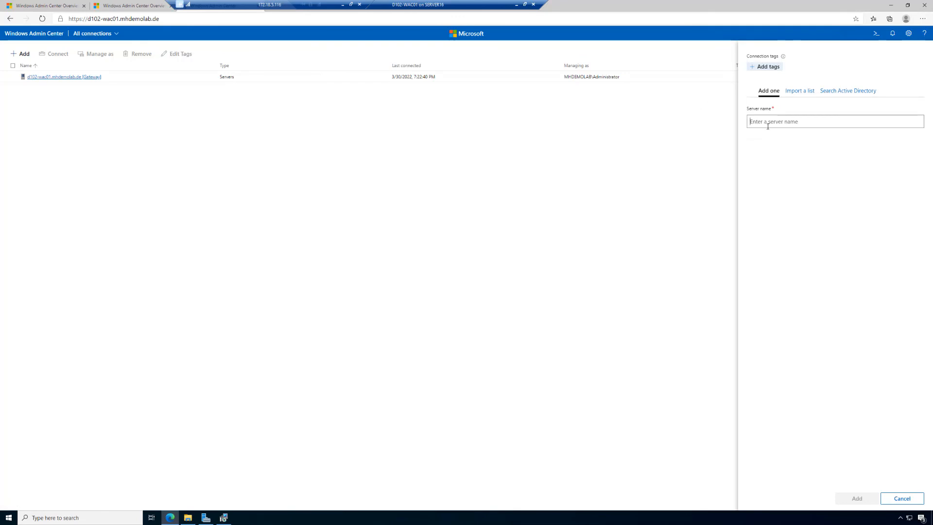
text(D)
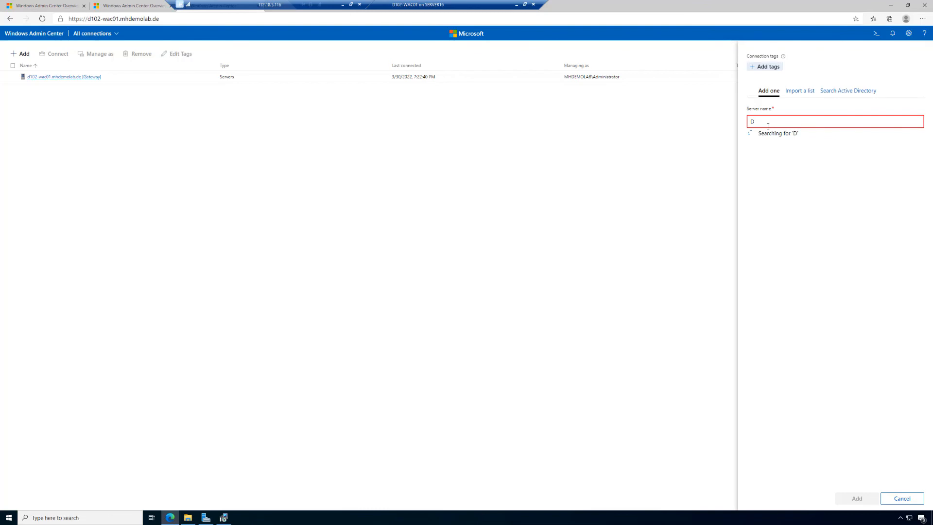
text(102)
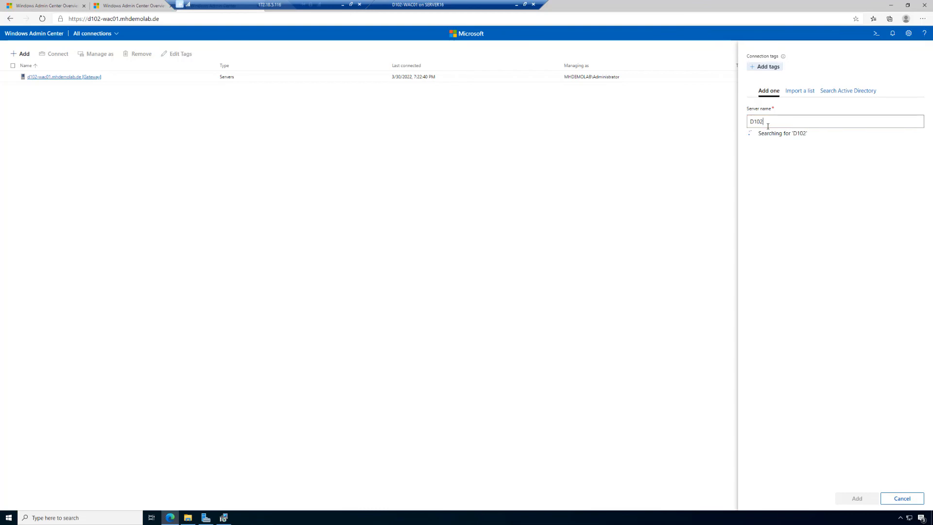
text(-ASHCI21)
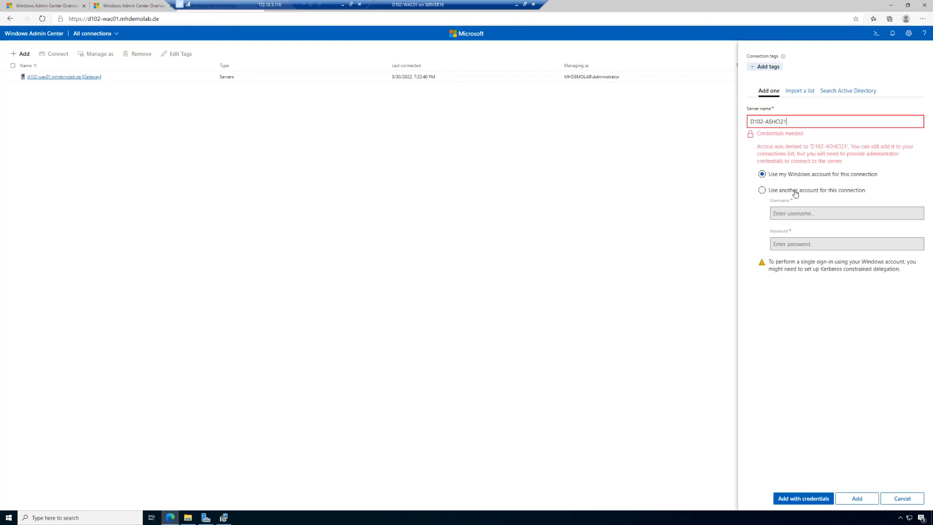
- Add the server using another account, entering the username mhdemolab\administrator and the account password, and save those credentials in the browser
click(795, 191)
text(mhdemolab)
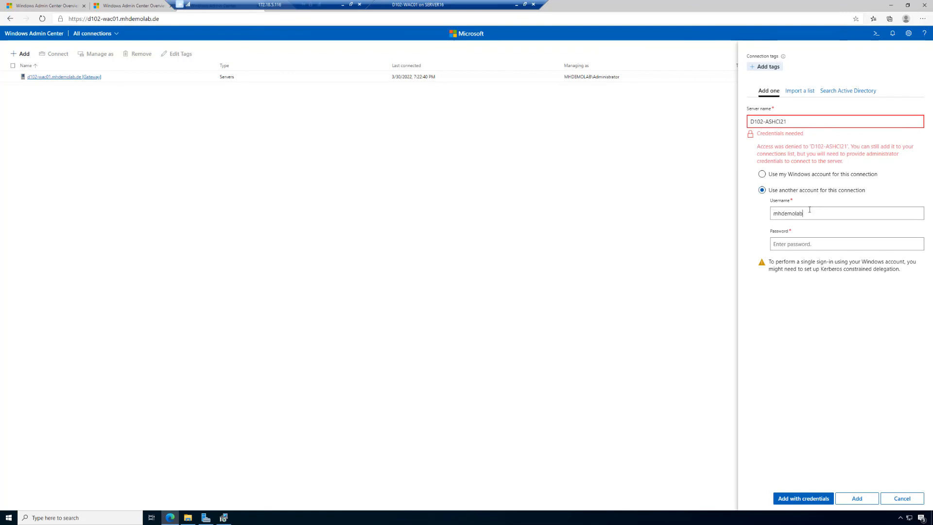
text(\administrator)
key(Tab)
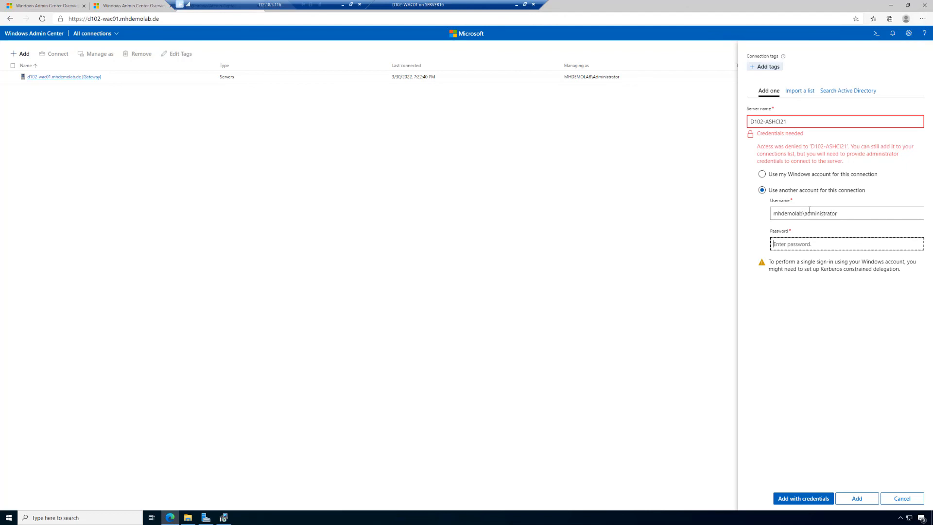
text(P•••••••)
click(810, 500)
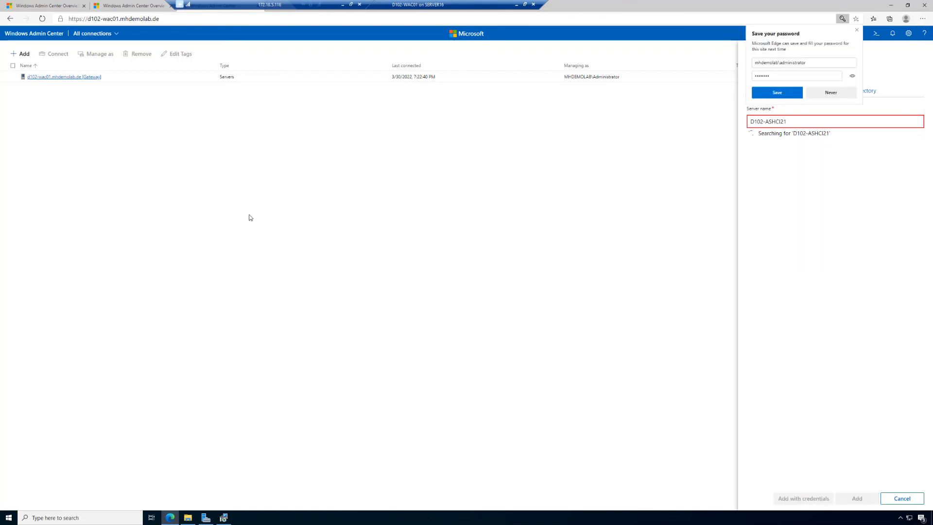
click(784, 92)
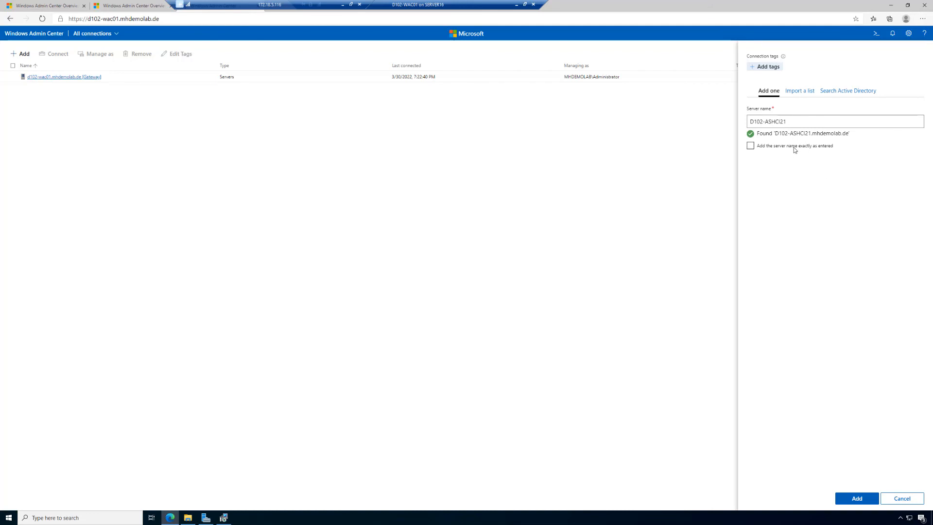
click(857, 499)
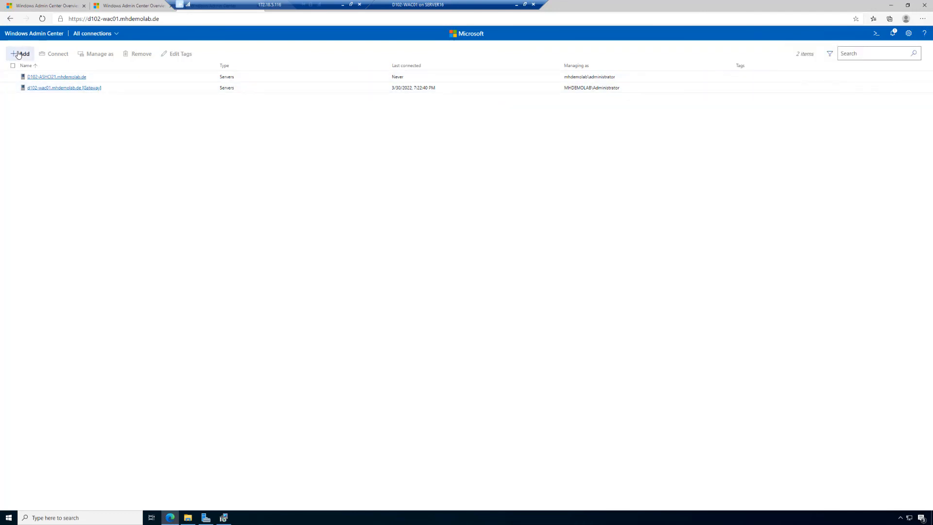
- Add the server D102-ASHCI22 as a second connection, using another account with the saved mhdemolab\administrator username and password
click(18, 54)
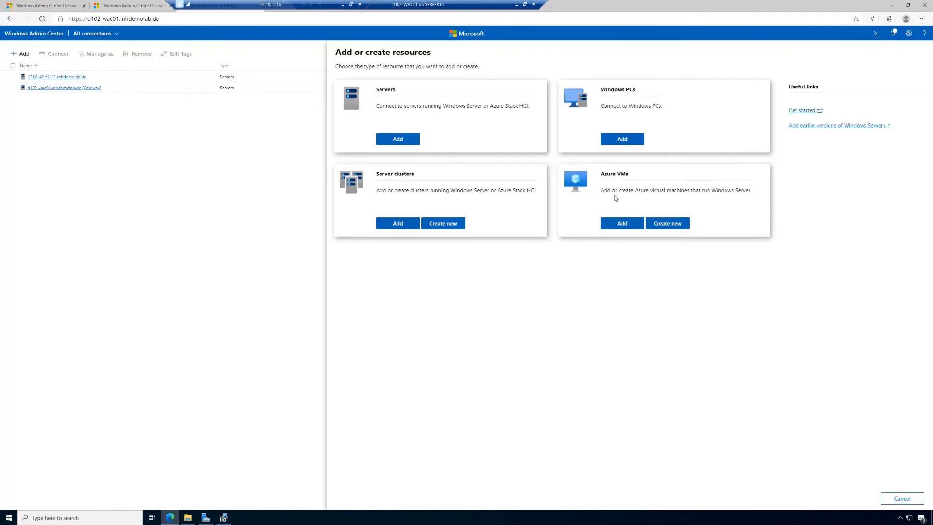
click(397, 139)
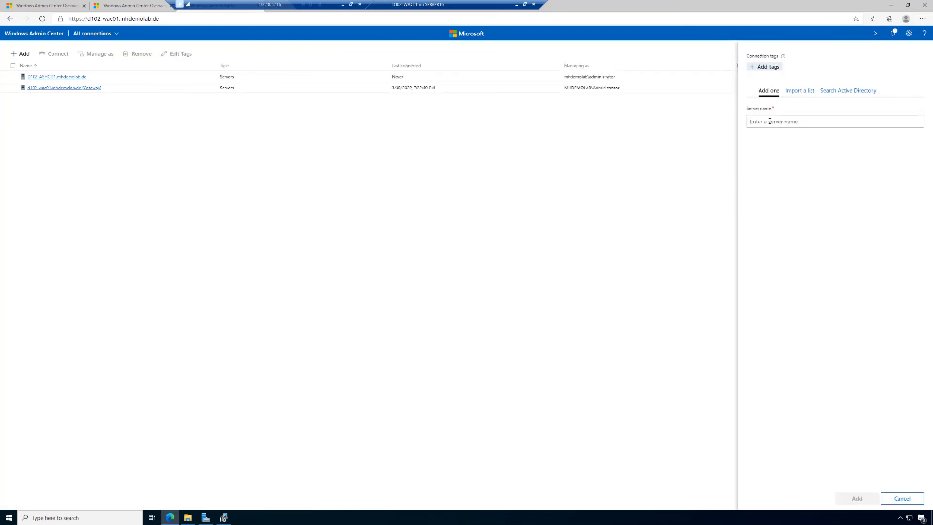
text(D102)
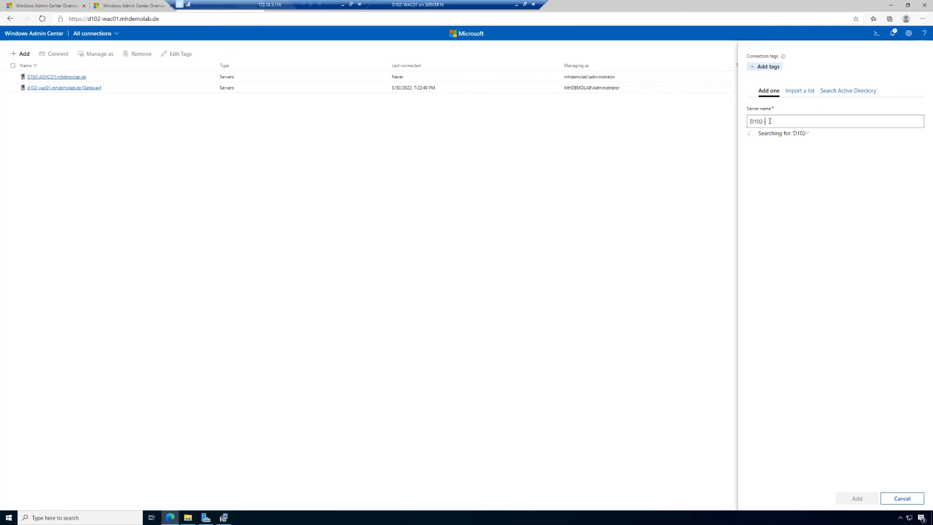
text(-ASHCI22)
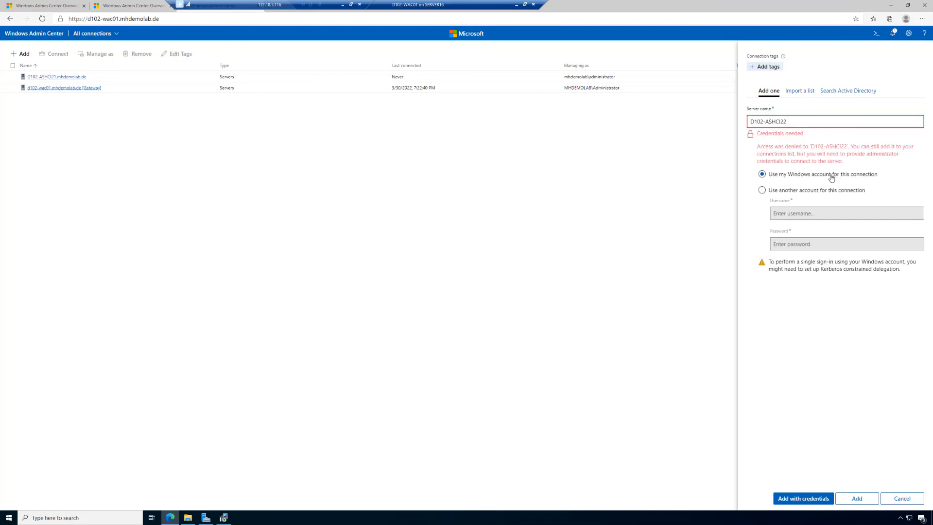
click(812, 191)
click(832, 213)
click(837, 232)
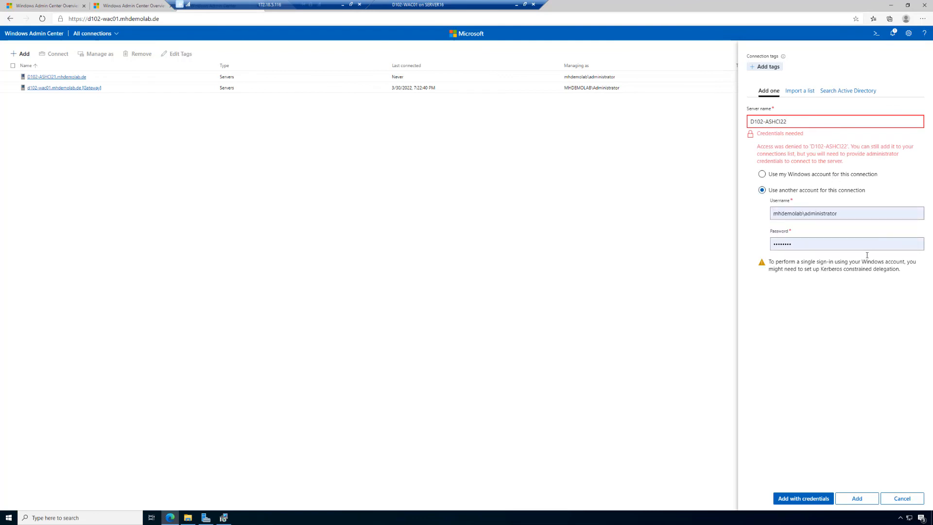
click(803, 499)
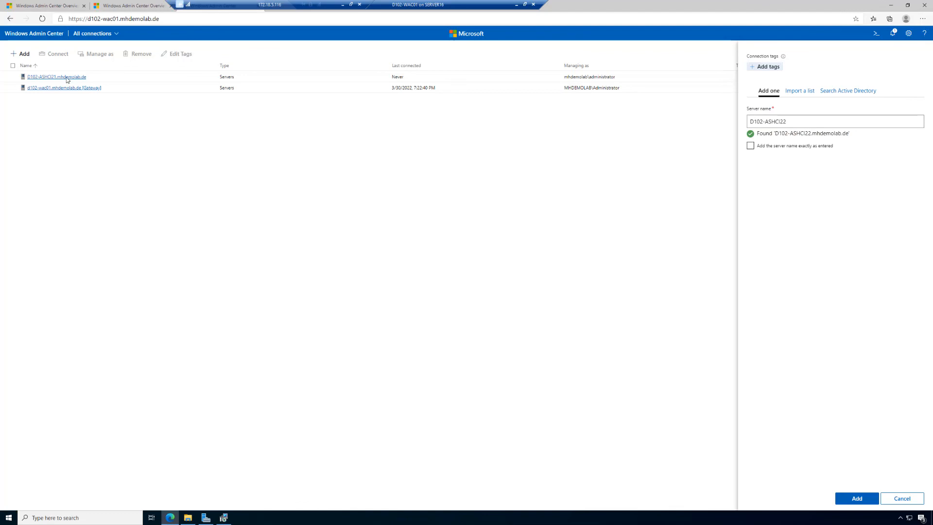
click(856, 498)
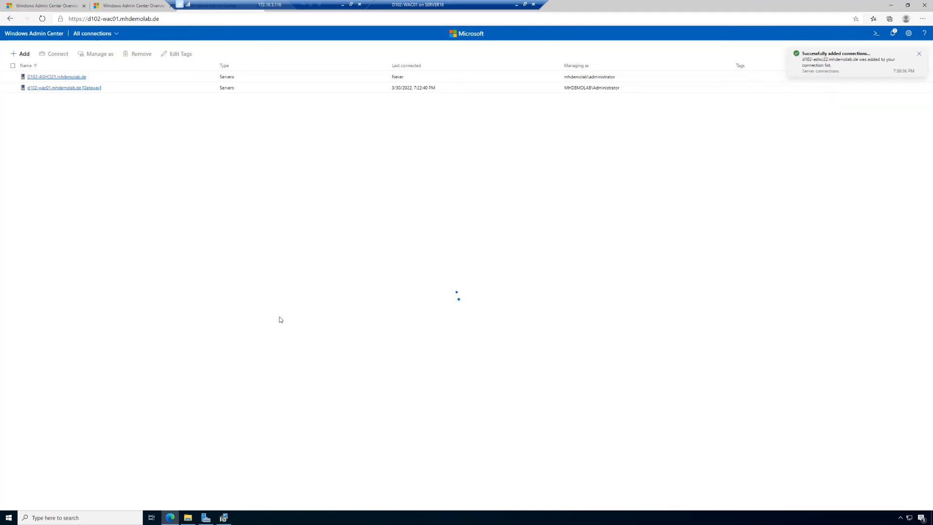
- Connect to server D102-ASHCI21 and examine the operating system information in its overview
click(60, 79)
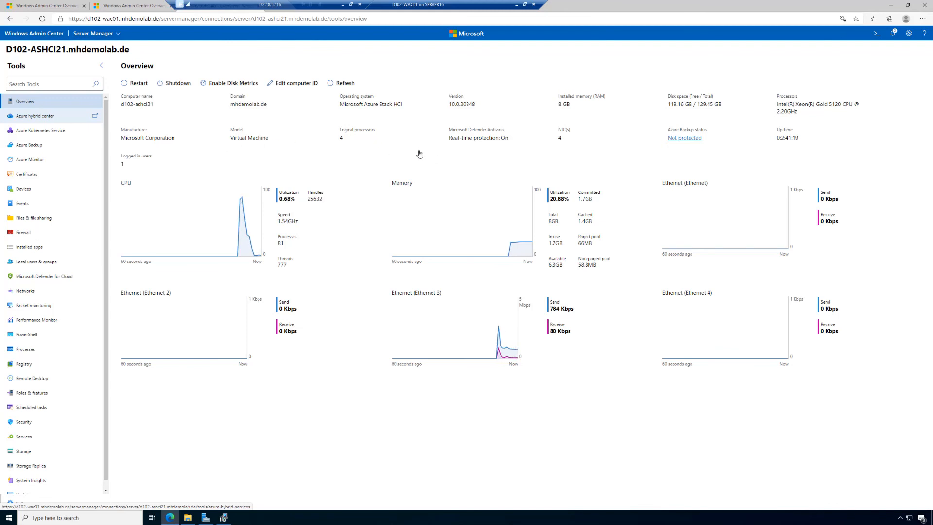
key(ctrl+1)
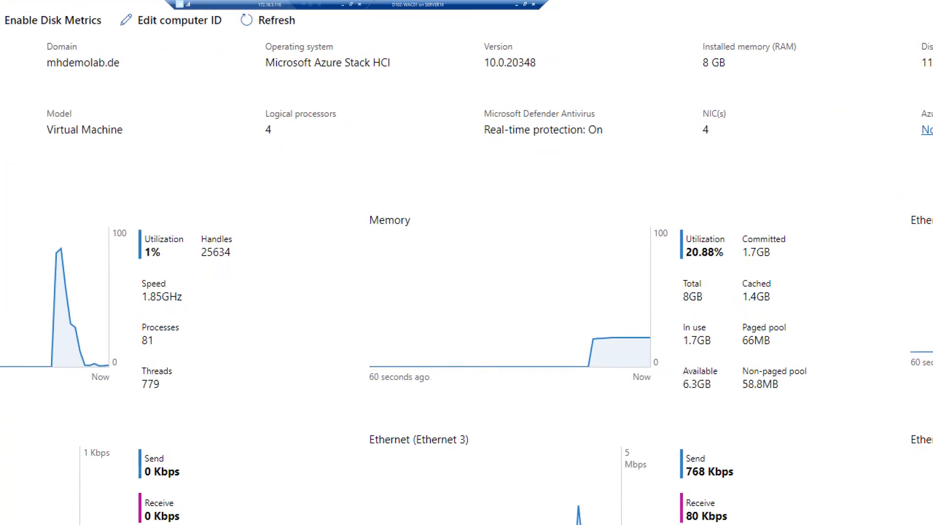
drag(263, 48, 440, 100)
key(Escape)
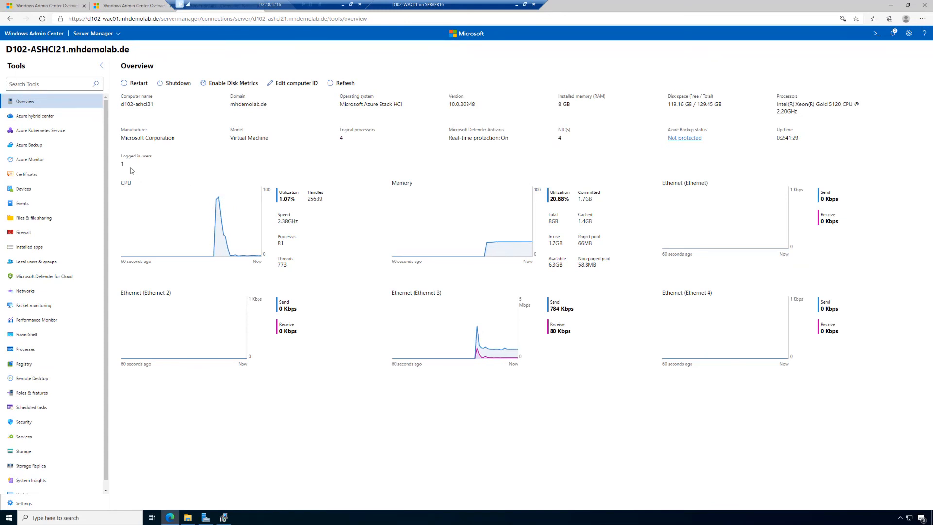
- Look through the Installed apps, Roles & features and Devices tools of D102-ASHCI21
click(28, 247)
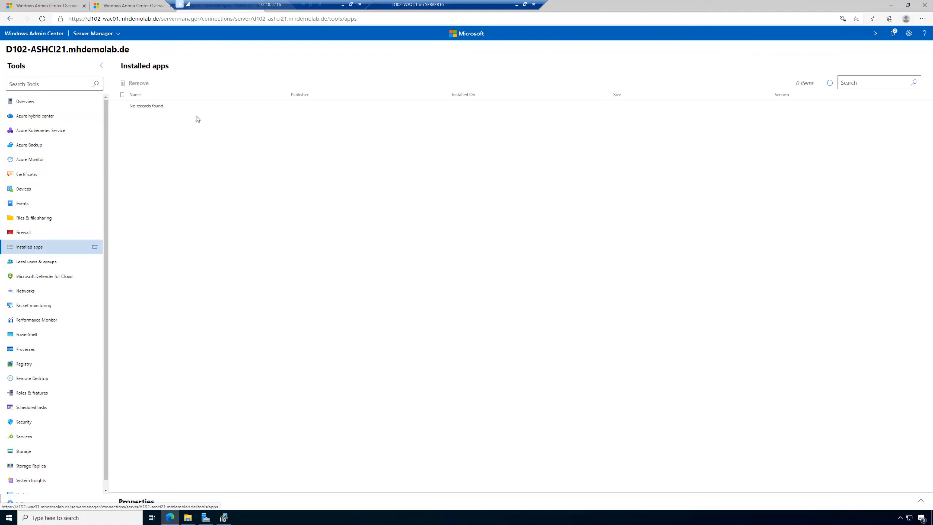
click(47, 398)
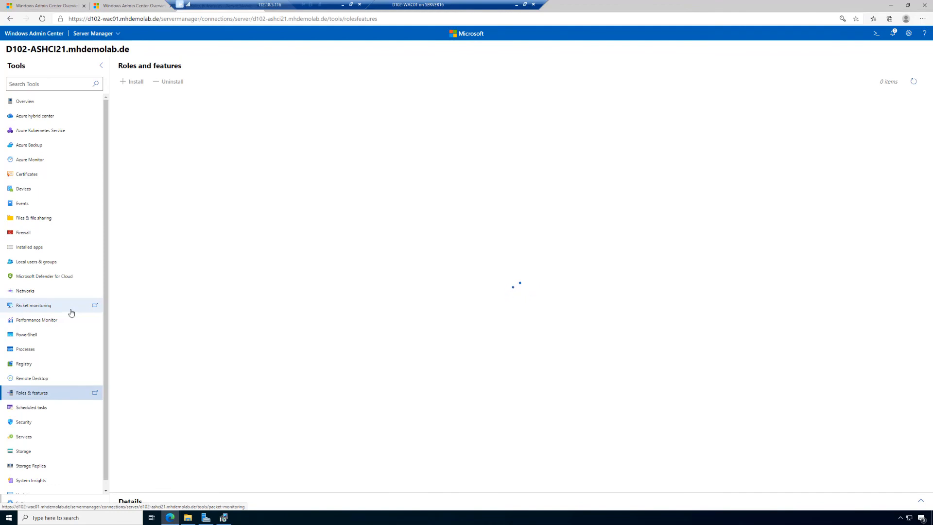
click(33, 193)
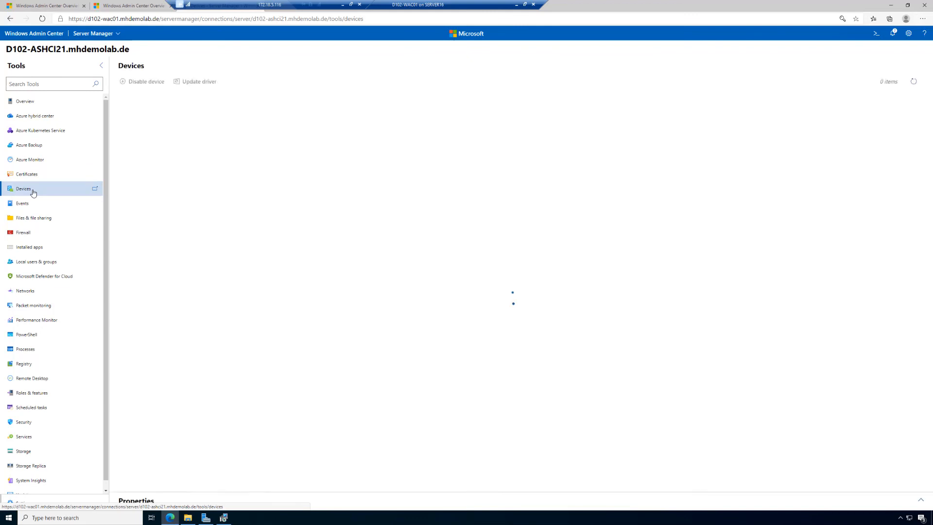